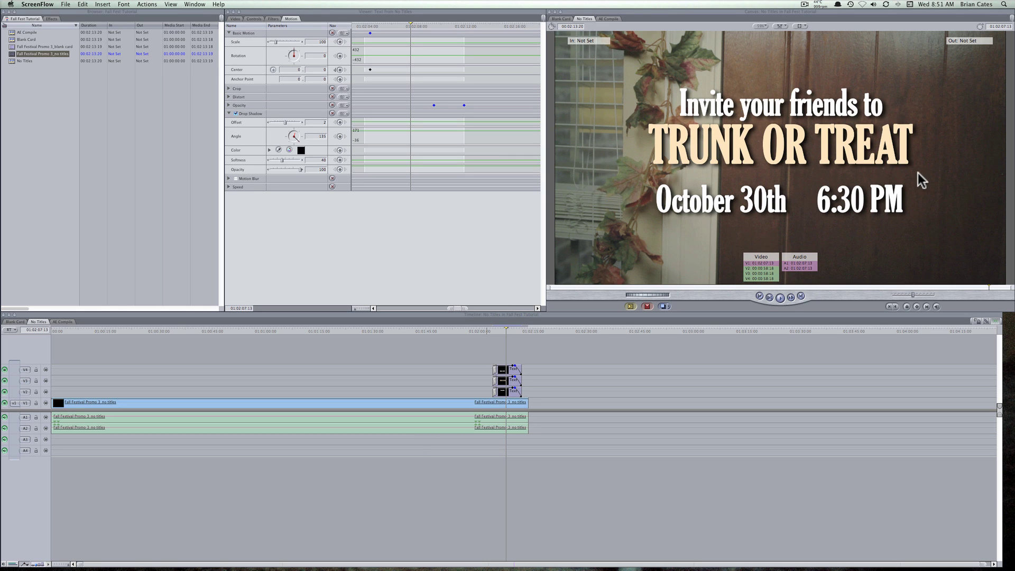
Bring Final Cut Pro forward and select the top (V4) title clip among the three stacked titles
{"action": "left_click", "coordinate": [511, 230]}
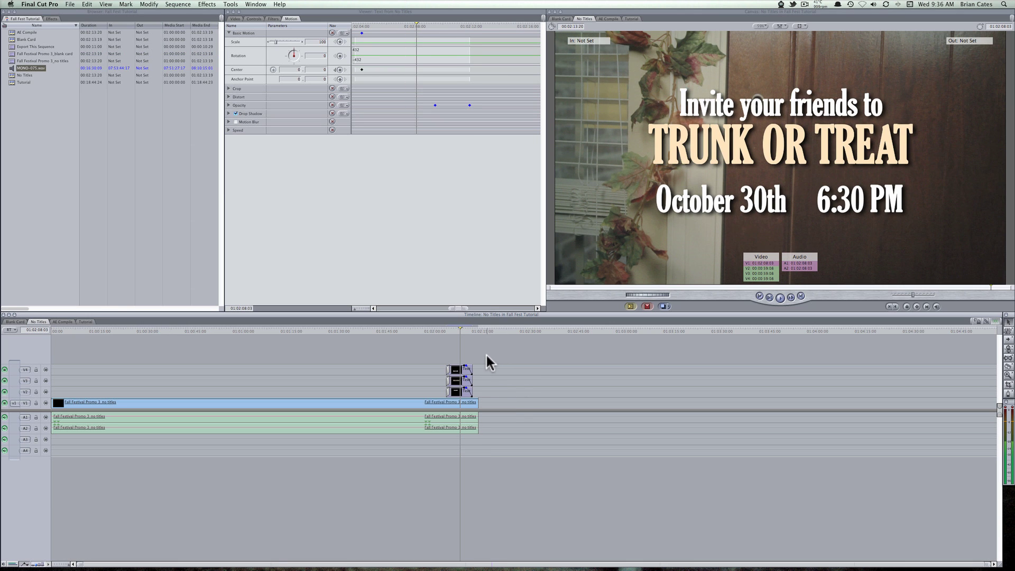
{"action": "left_click_drag", "start_coordinate": [481, 355], "coordinate": [420, 393]}
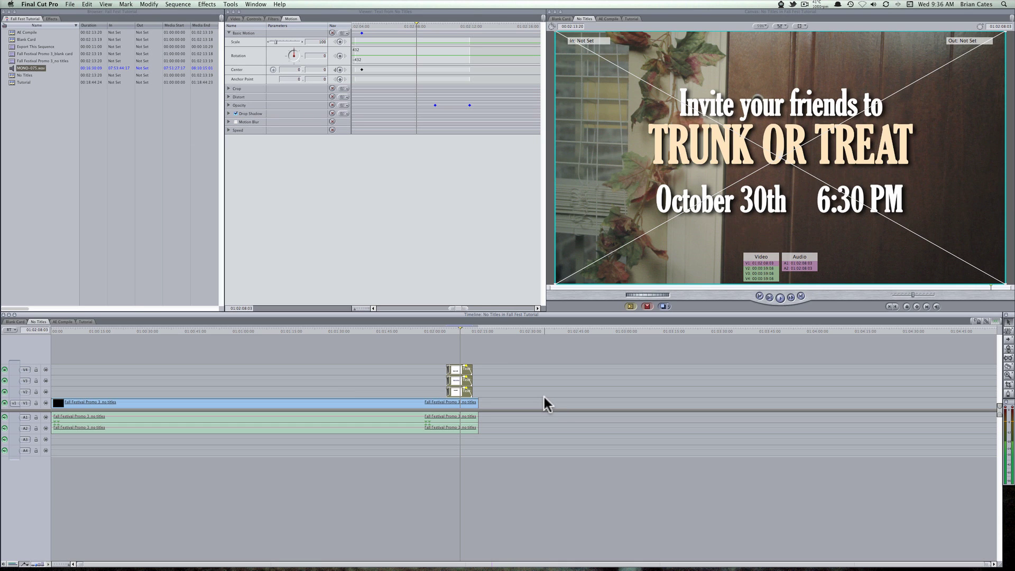
{"action": "left_click", "coordinate": [509, 373]}
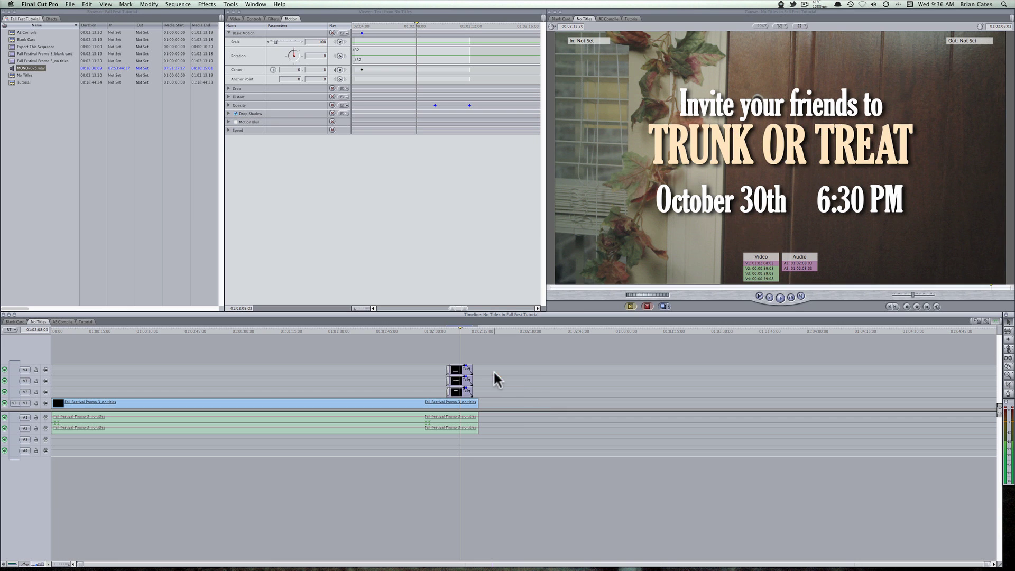
{"action": "left_click", "coordinate": [455, 368]}
Open the October 30th 6:30 PM title and inspect its text, adding a line break before October
{"action": "double_click", "coordinate": [455, 368]}
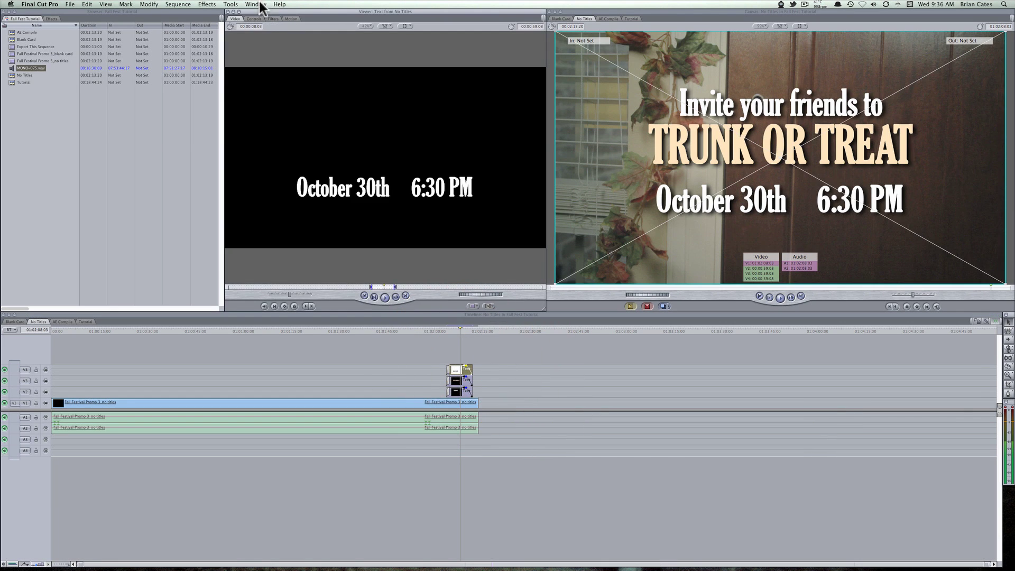
{"action": "left_click", "coordinate": [254, 18]}
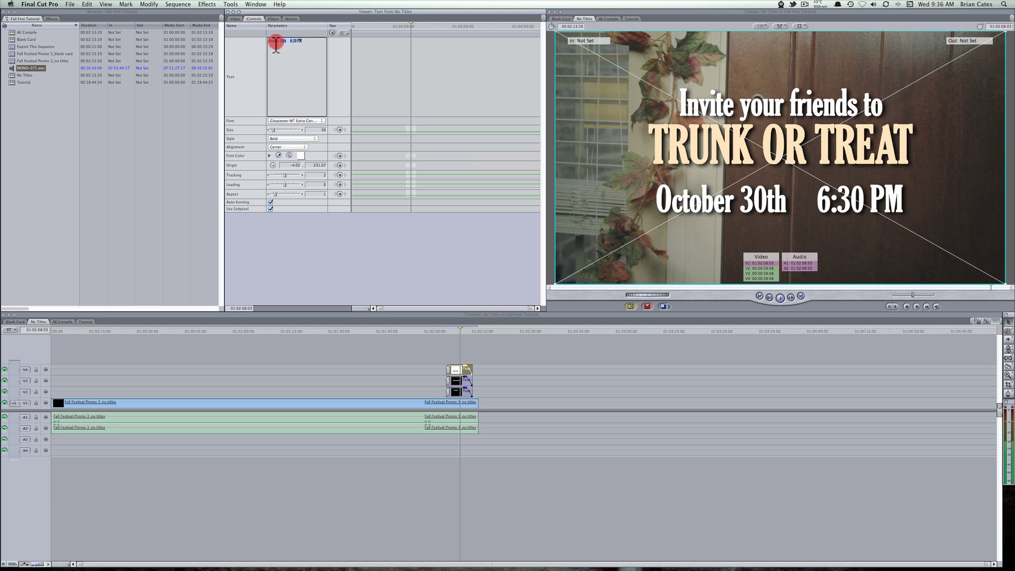
{"action": "left_click", "coordinate": [259, 44]}
{"action": "left_click", "coordinate": [314, 50]}
{"action": "key", "text": "Return"}
Return to the rendered frame and view the TRUNK OR TREAT and Invite your friends to titles in turn
{"action": "left_click", "coordinate": [544, 384]}
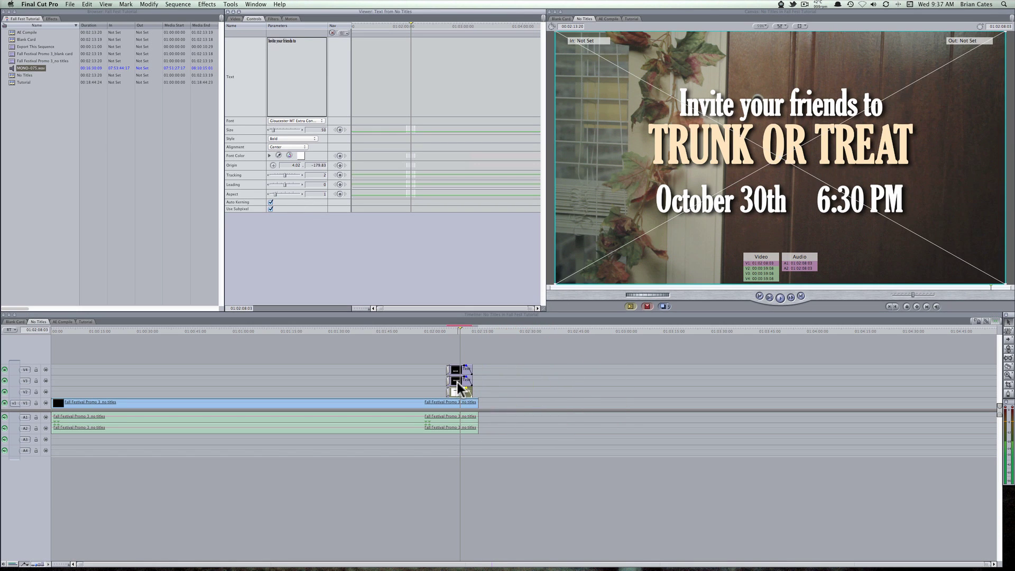
{"action": "left_click", "coordinate": [458, 371]}
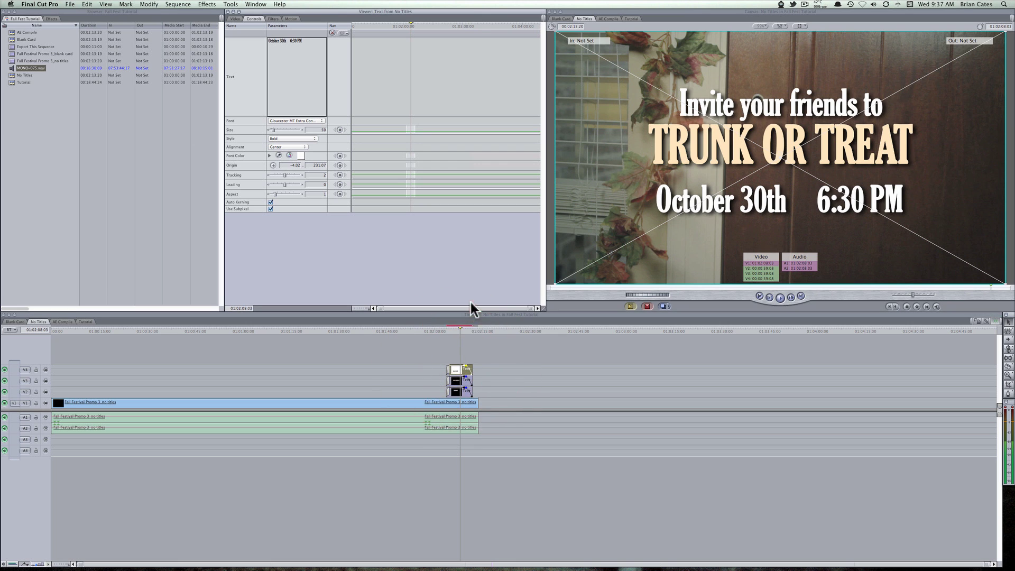
{"action": "left_click", "coordinate": [235, 19]}
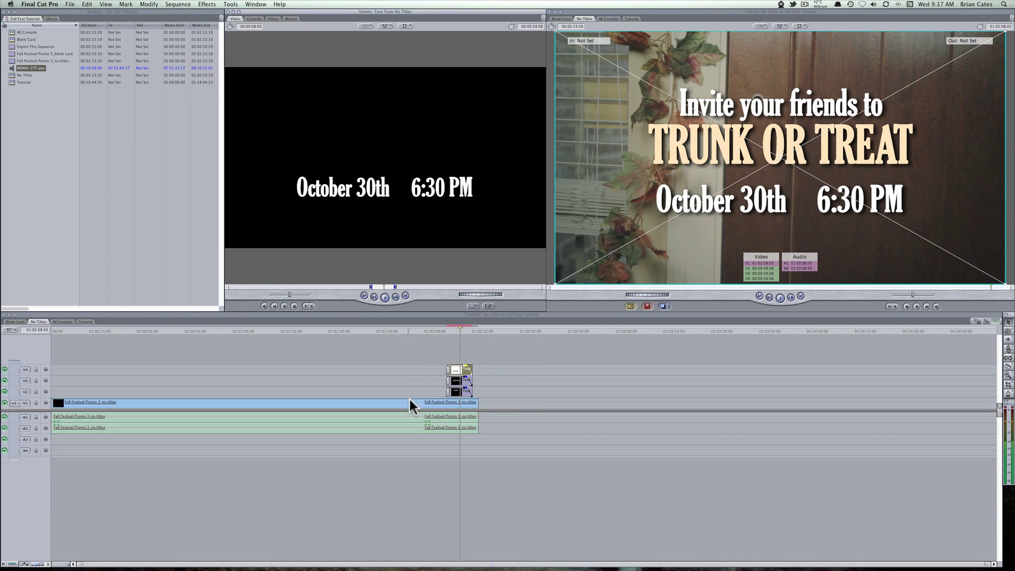
{"action": "double_click", "coordinate": [455, 380]}
{"action": "double_click", "coordinate": [456, 391]}
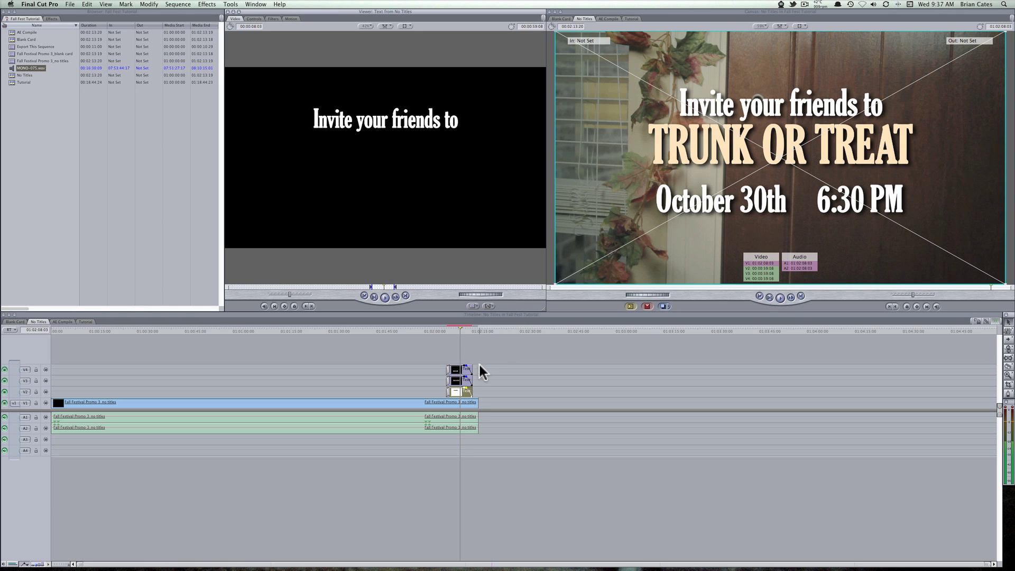
{"action": "left_click", "coordinate": [414, 388]}
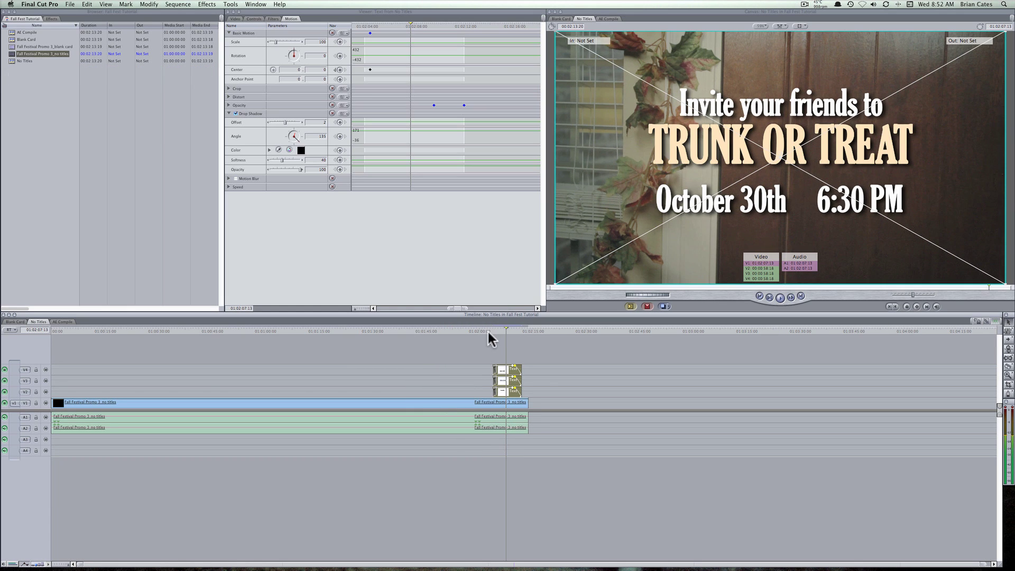
Play the promo from the hot-dog costume scene, mute the sound, and replay into the title card
{"action": "left_click", "coordinate": [488, 332]}
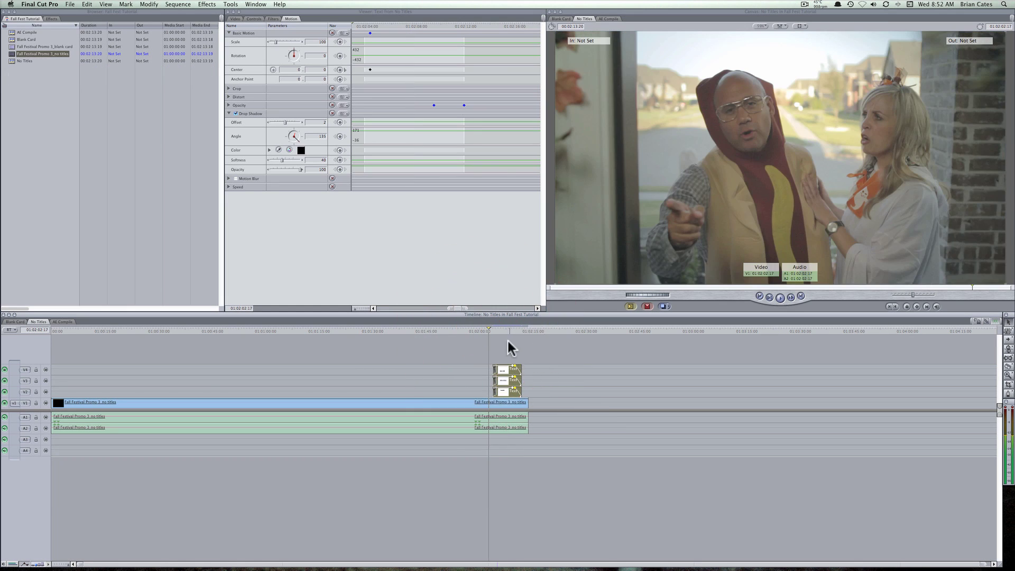
{"action": "key", "text": "space"}
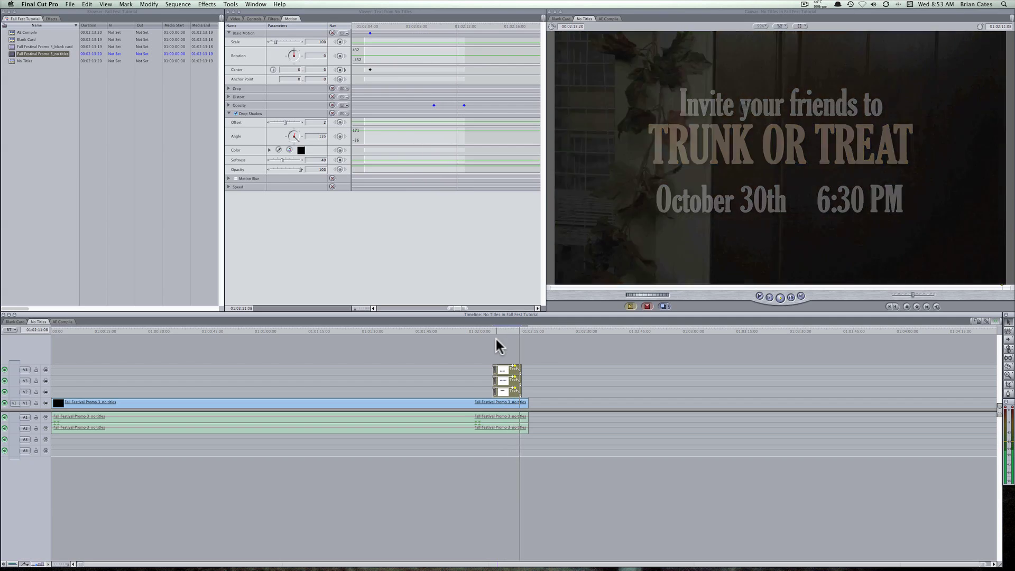
{"action": "key", "text": "space"}
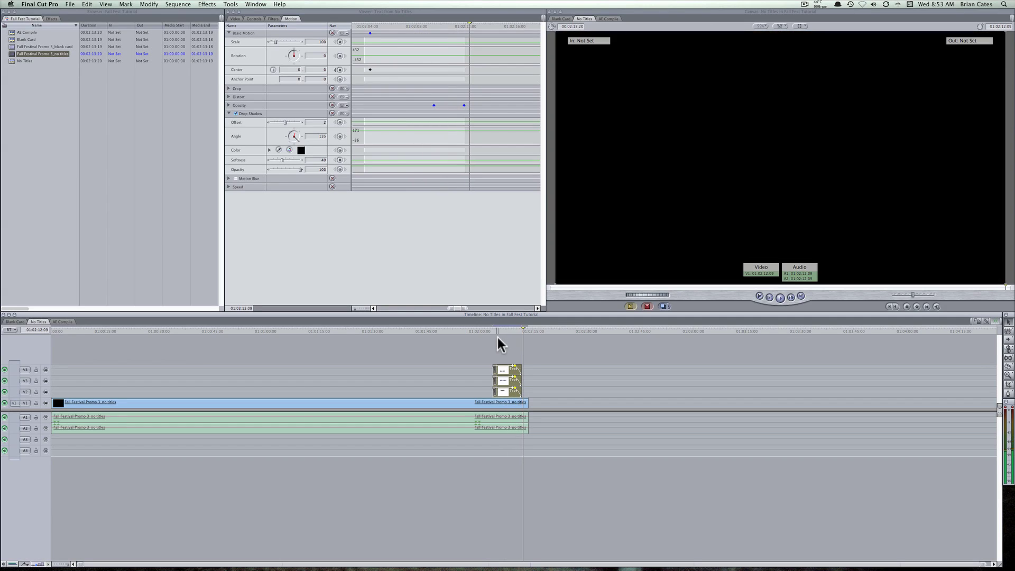
{"action": "key", "text": "XF86AudioMute"}
{"action": "key", "text": "XF86AudioMute"}
{"action": "left_click", "coordinate": [488, 332]}
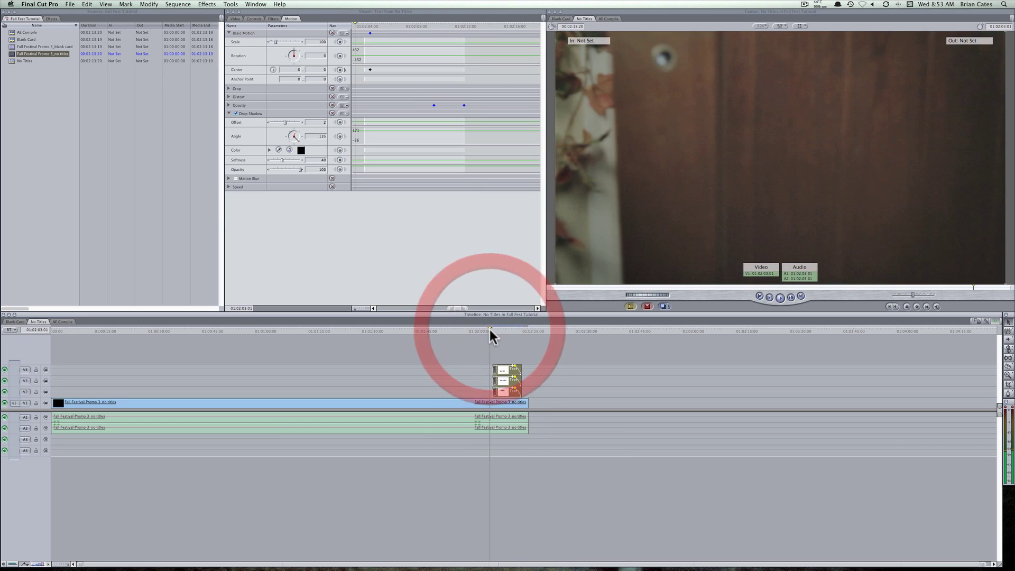
{"action": "left_click", "coordinate": [501, 332]}
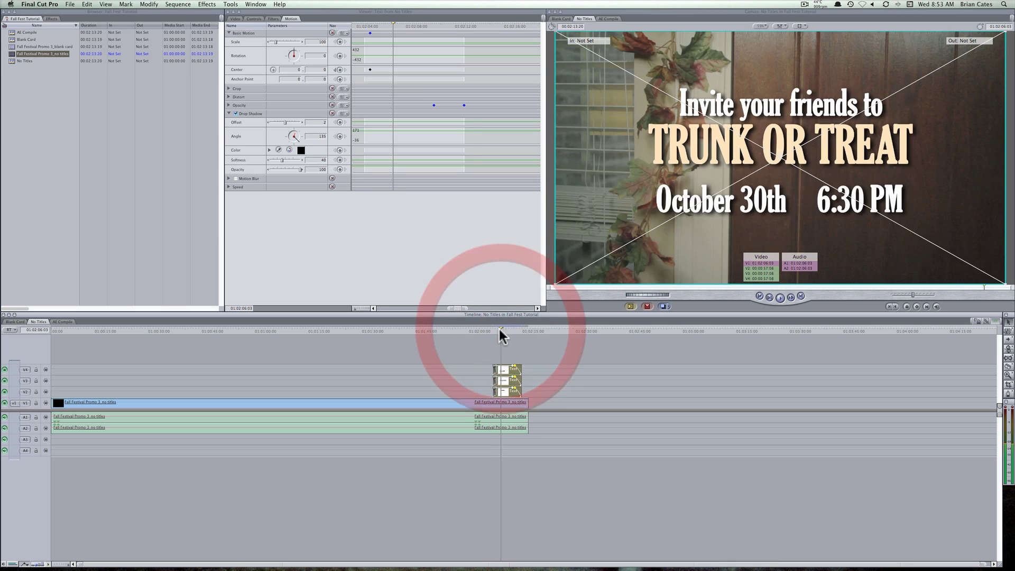
{"action": "left_click", "coordinate": [486, 331]}
{"action": "key", "text": "space"}
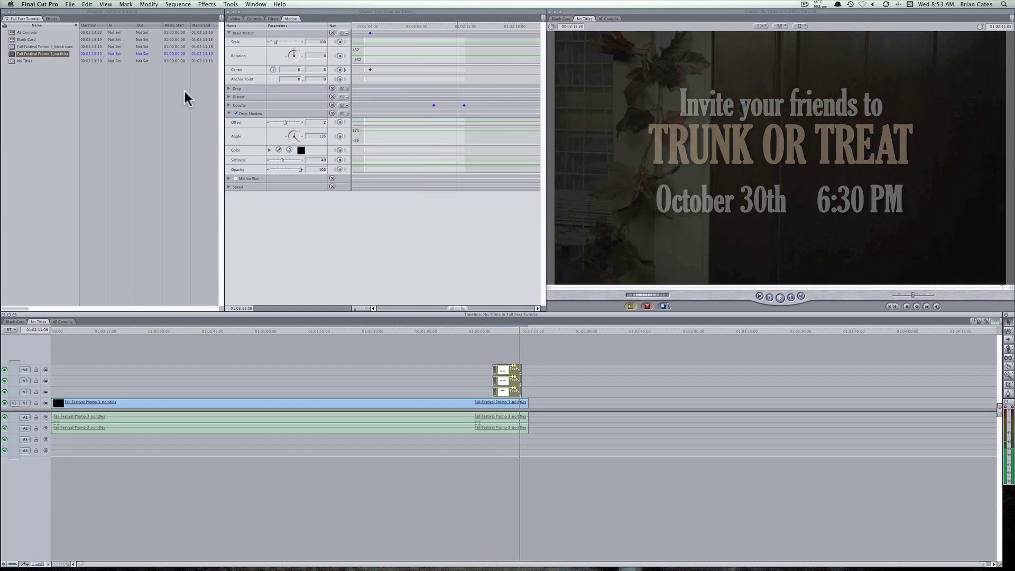
Add the Video Generators > Text generator after the title card and show its SAMPLE TEXT controls
{"action": "key", "text": "space"}
{"action": "left_click", "coordinate": [49, 20]}
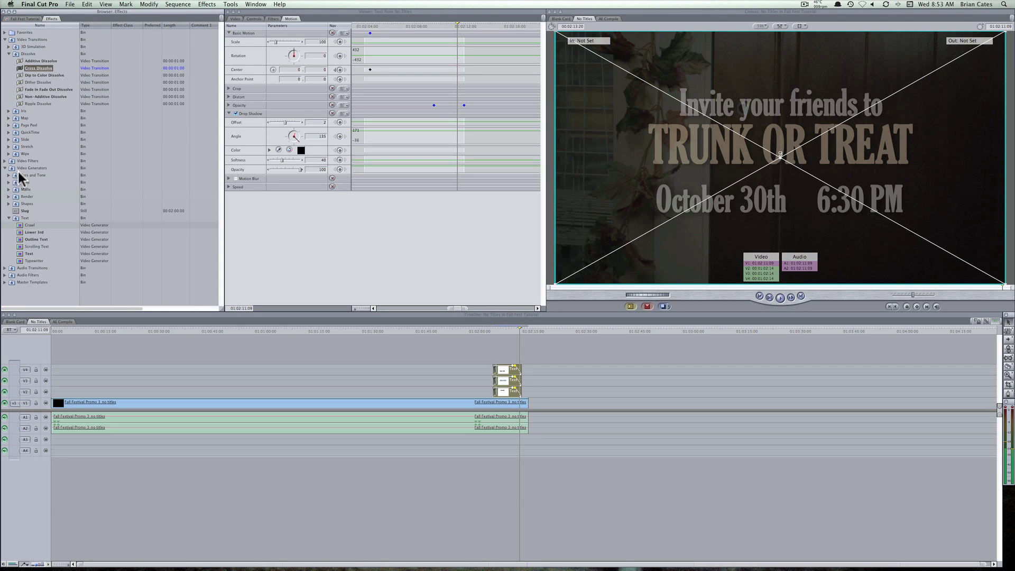
{"action": "left_click", "coordinate": [21, 168]}
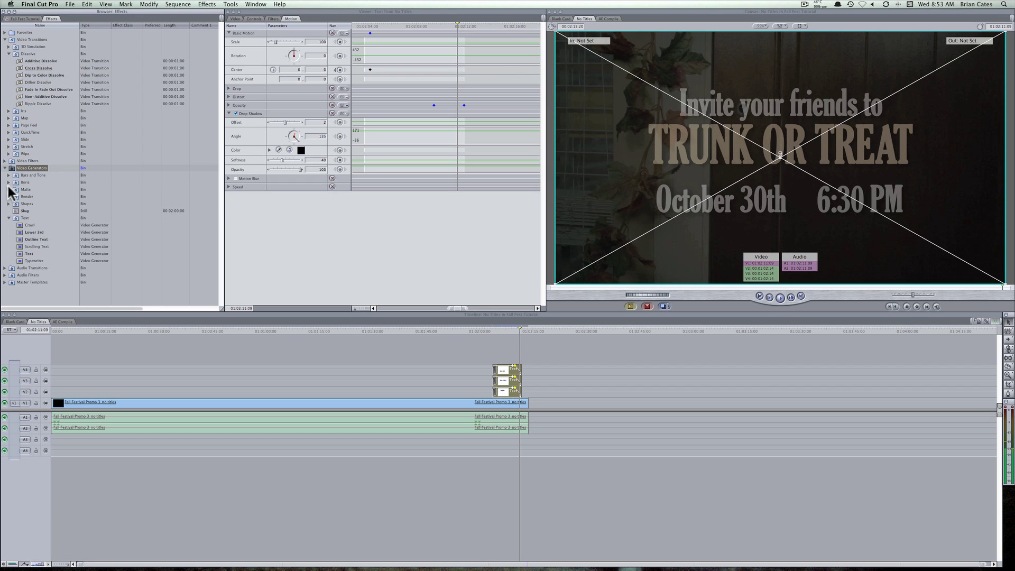
{"action": "left_click", "coordinate": [25, 217]}
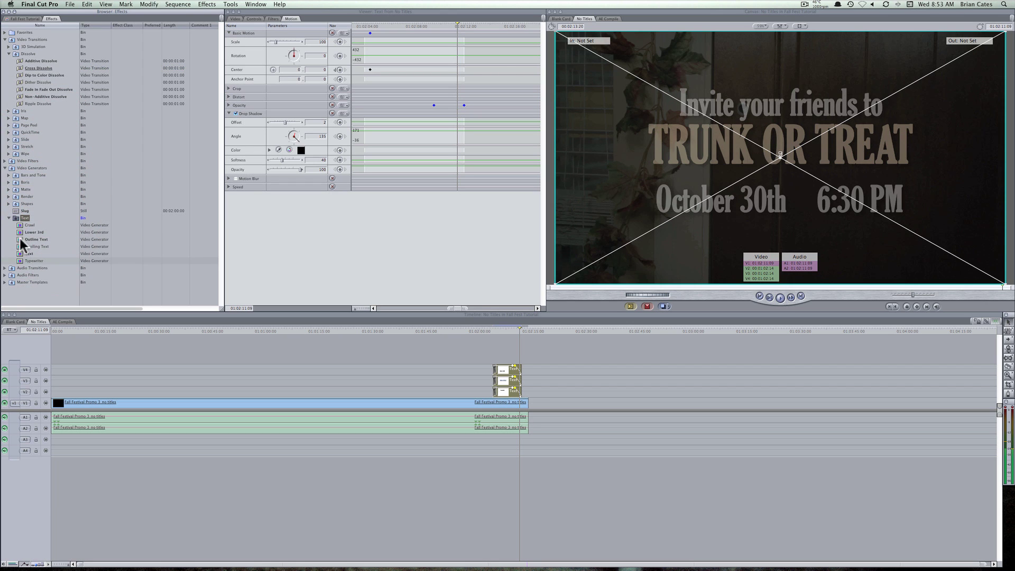
{"action": "left_click_drag", "start_coordinate": [28, 254], "coordinate": [587, 392]}
{"action": "left_click", "coordinate": [596, 331]}
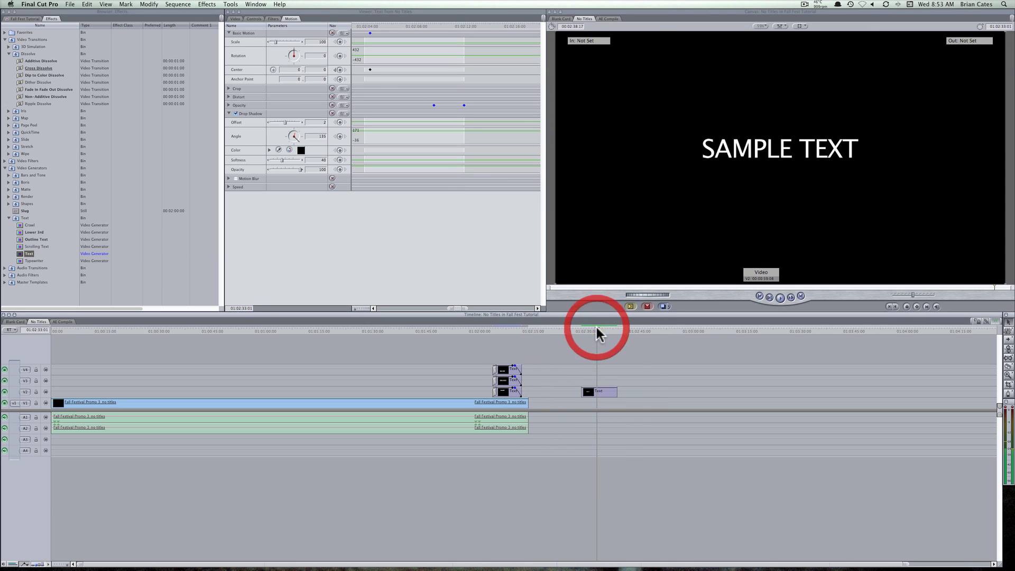
{"action": "double_click", "coordinate": [599, 395]}
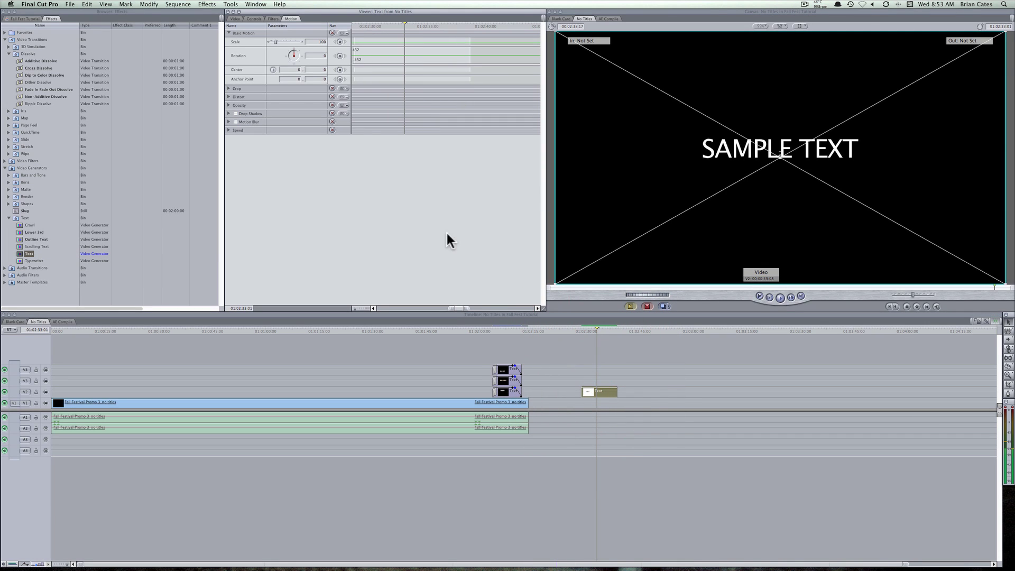
{"action": "left_click", "coordinate": [259, 19]}
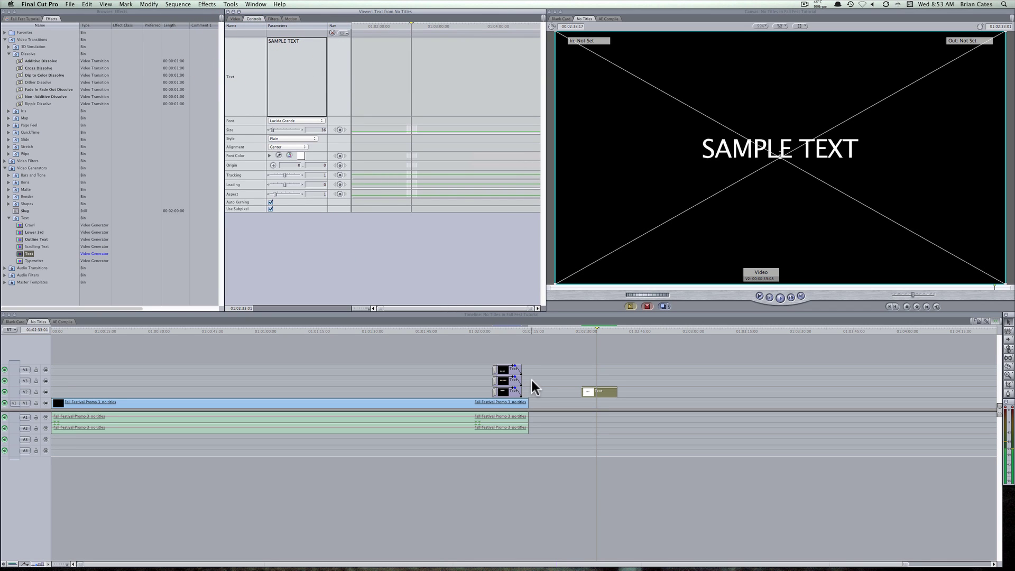
Delete the SAMPLE TEXT clip and zoom the timeline in on the title section
{"action": "left_click", "coordinate": [593, 392]}
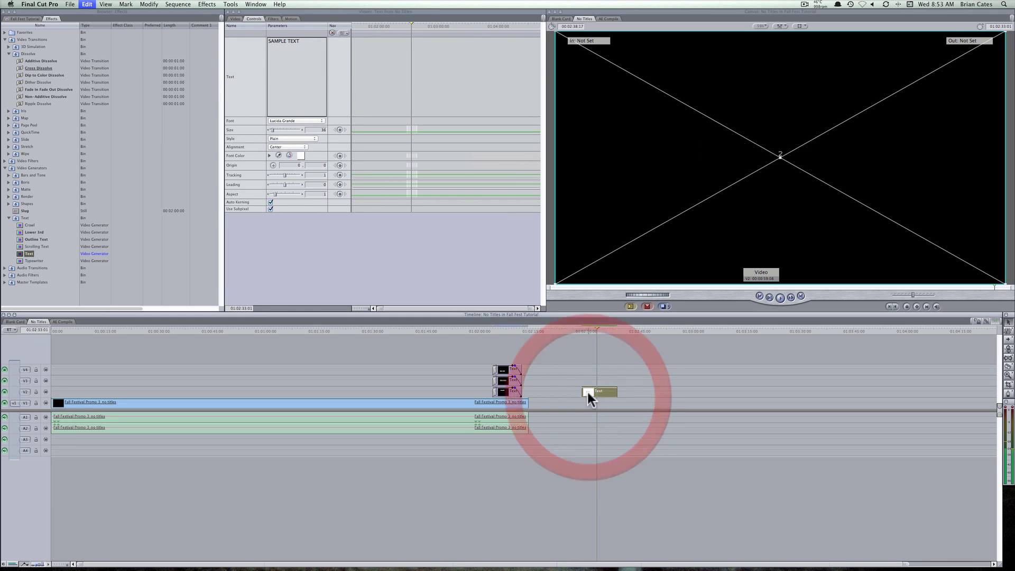
{"action": "key", "text": "Delete"}
{"action": "left_click", "coordinate": [512, 331]}
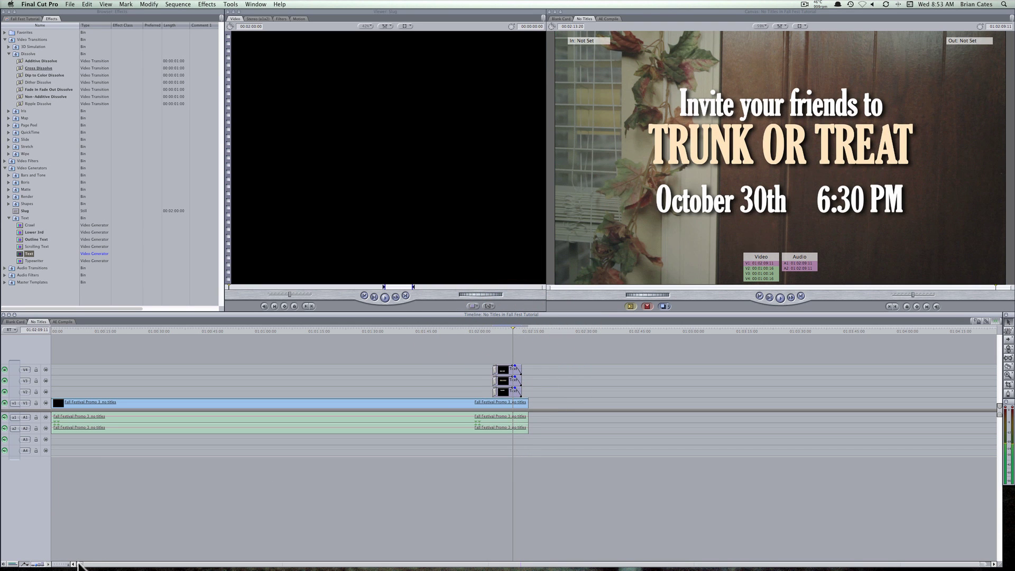
{"action": "left_click_drag", "start_coordinate": [78, 564], "coordinate": [666, 552]}
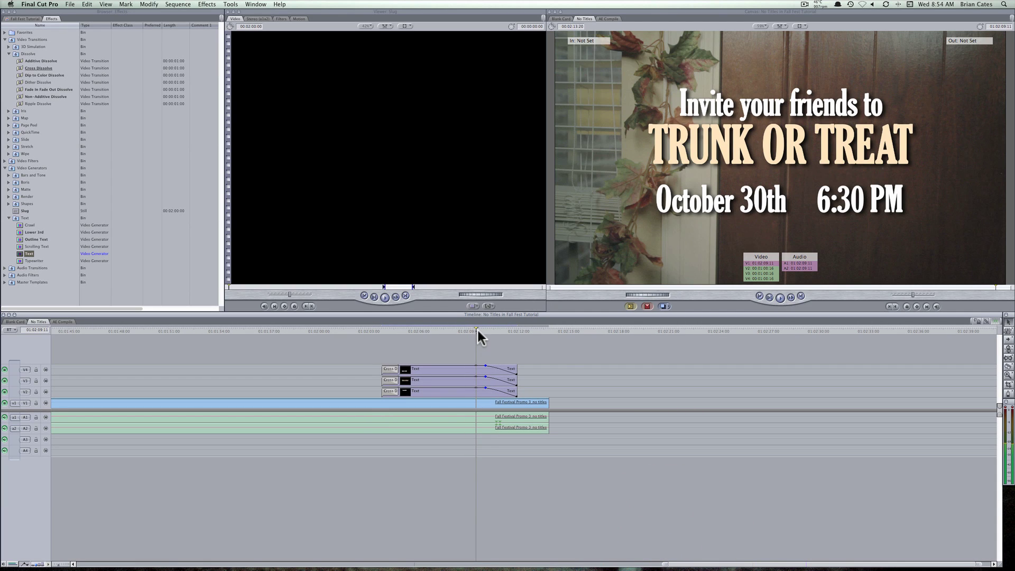
Add opacity keyframes on the stacked title clips and play back their fade-out to black
{"action": "left_click", "coordinate": [483, 401]}
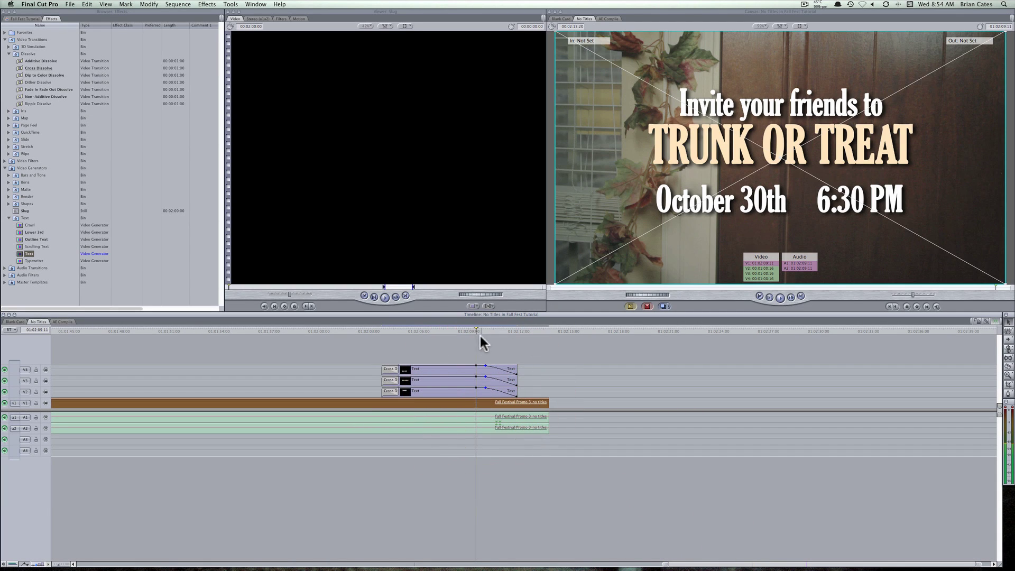
{"action": "left_click", "coordinate": [476, 365], "text": "alt"}
{"action": "left_click", "coordinate": [476, 376], "text": "alt"}
{"action": "left_click", "coordinate": [468, 328]}
{"action": "key", "text": "space"}
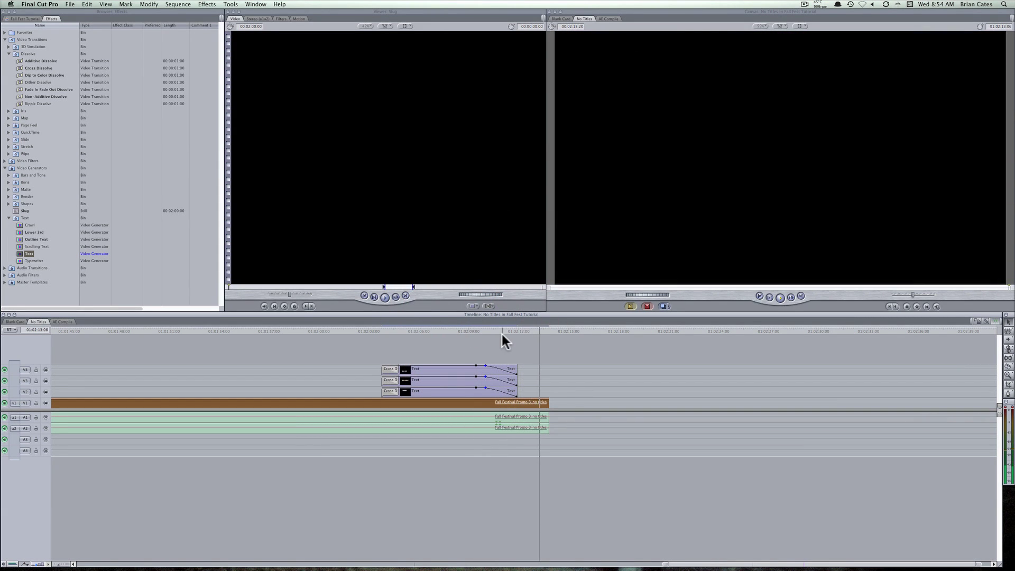
{"action": "key", "text": "space"}
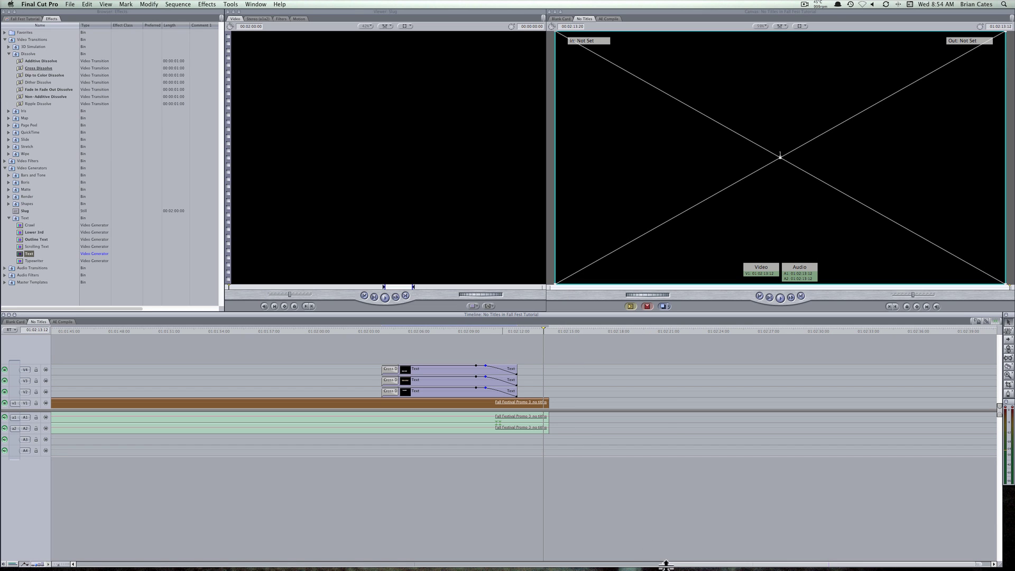
{"action": "left_click_drag", "start_coordinate": [663, 563], "coordinate": [28, 562]}
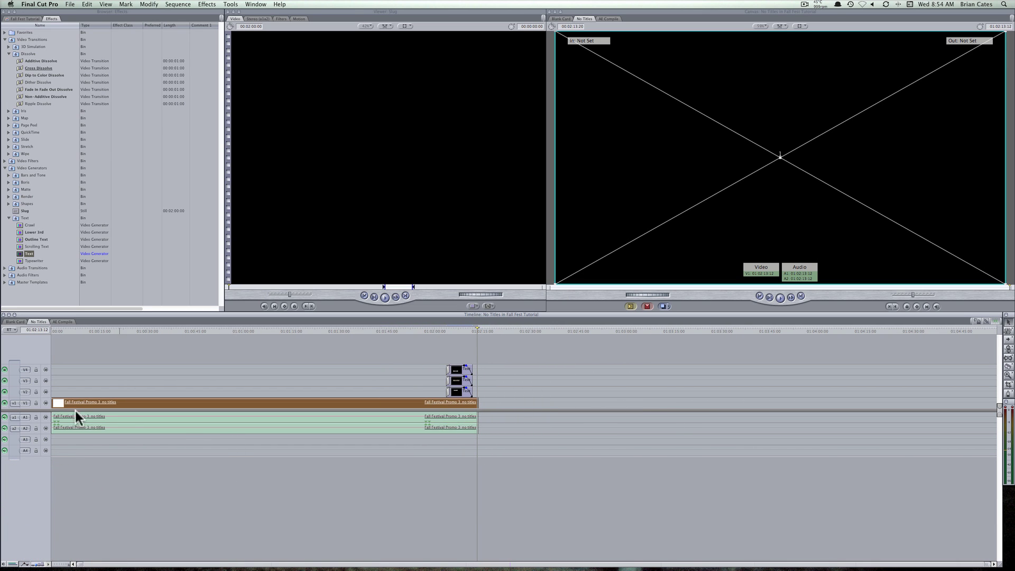
{"action": "left_click", "coordinate": [13, 320]}
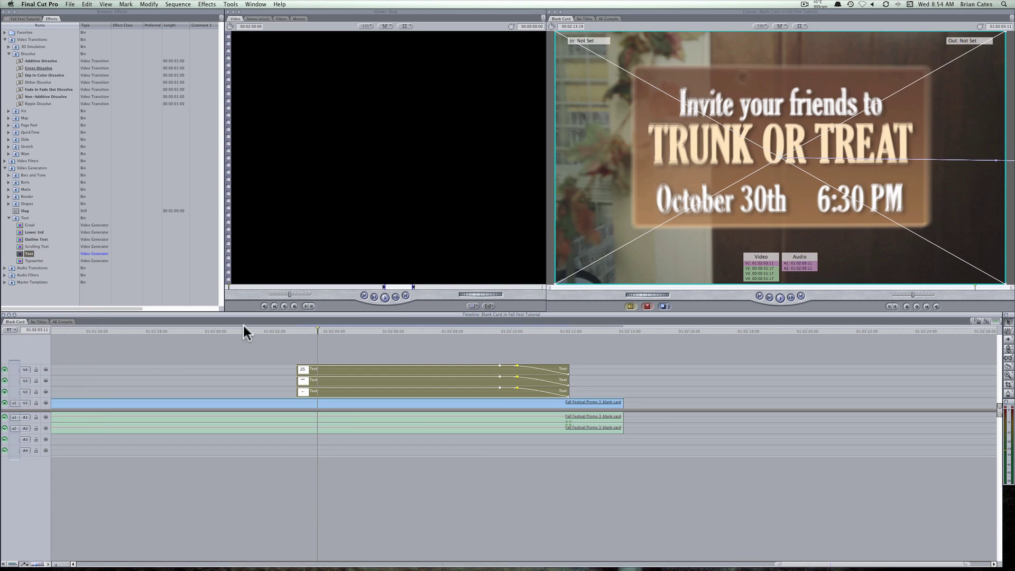
{"action": "left_click", "coordinate": [283, 330]}
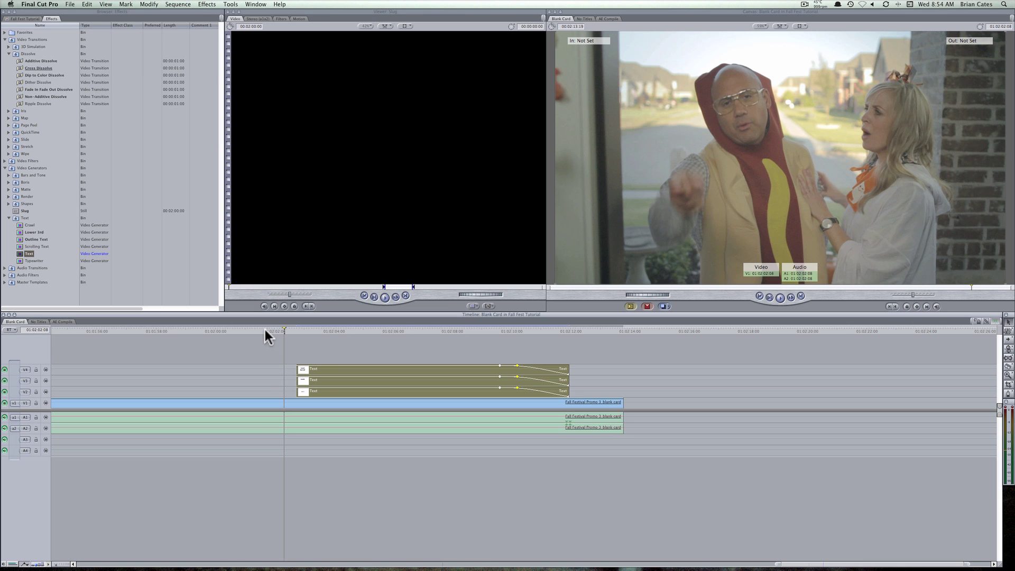
{"action": "left_click", "coordinate": [265, 330]}
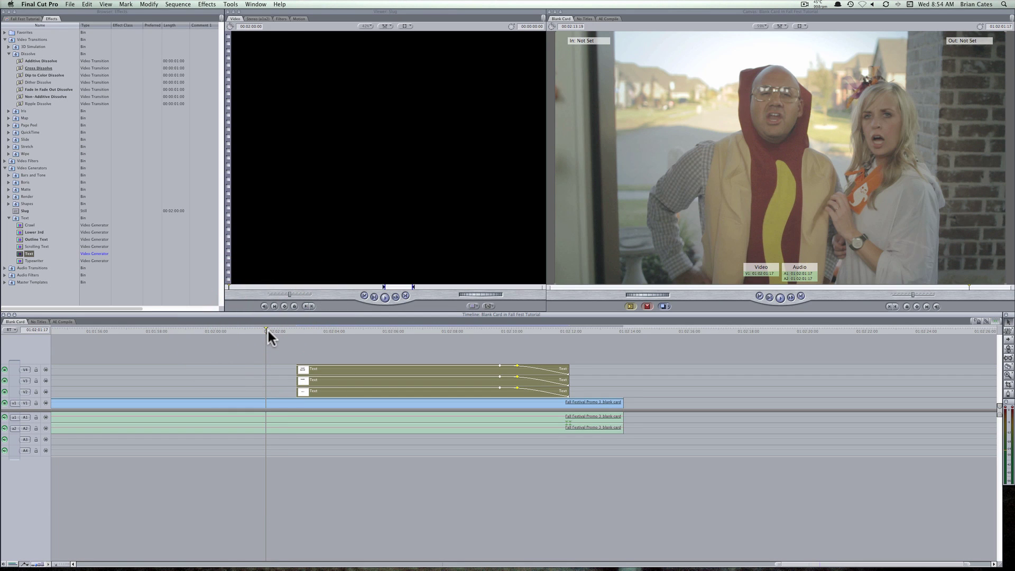
{"action": "key", "text": "space"}
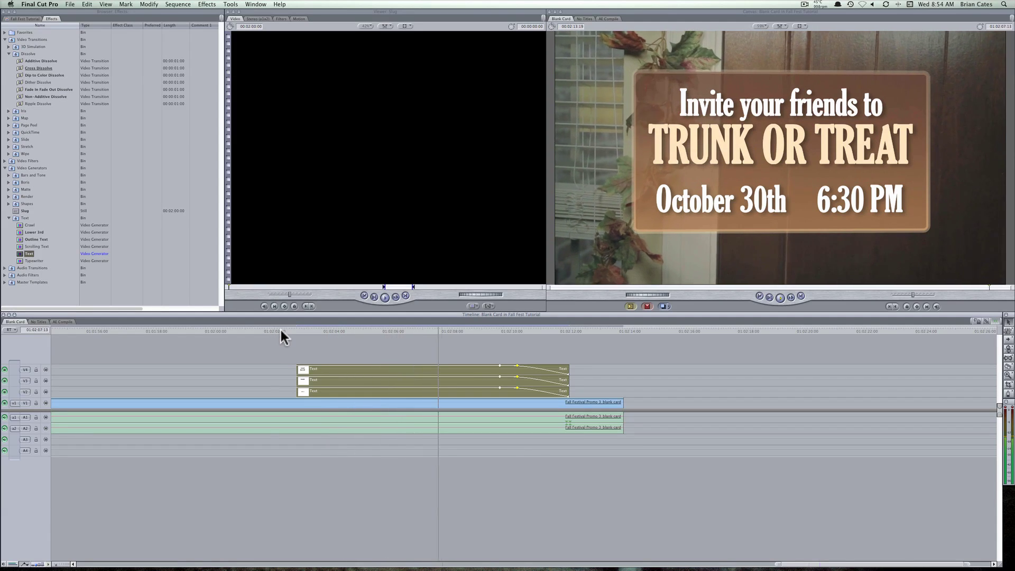
{"action": "key", "text": "space"}
{"action": "left_click", "coordinate": [299, 329]}
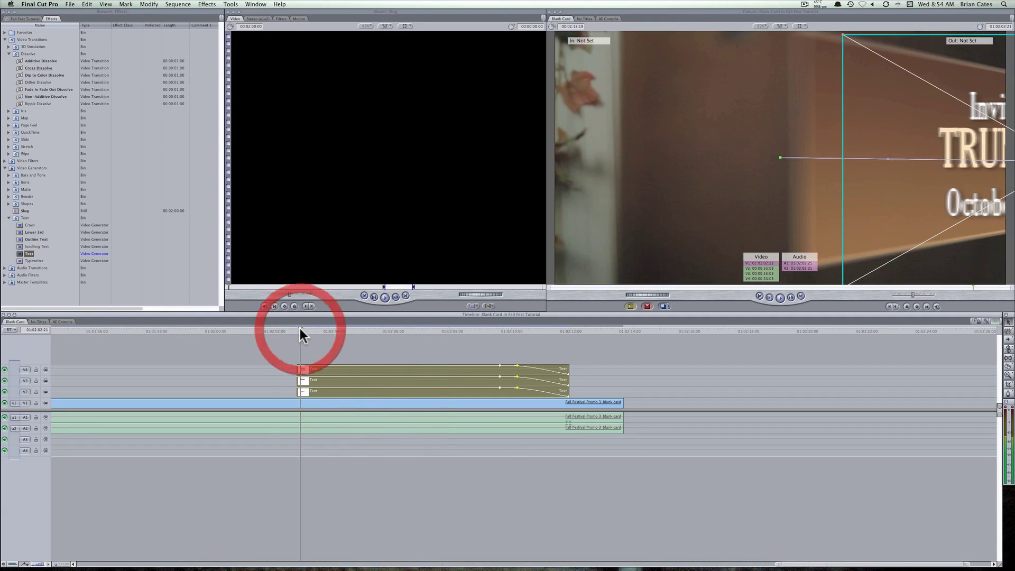
{"action": "key", "text": "Right"}
{"action": "key", "text": "Right"}
{"action": "key", "text": "Right"}
{"action": "key", "text": "Right"}
{"action": "key", "text": "Right"}
{"action": "key", "text": "Right"}
{"action": "key", "text": "Right"}
{"action": "key", "text": "Right"}
{"action": "key", "text": "Right"}
{"action": "key", "text": "Right"}
{"action": "key", "text": "Right"}
{"action": "key", "text": "Right"}
{"action": "key", "text": "Right"}
{"action": "key", "text": "Right"}
{"action": "key", "text": "Right"}
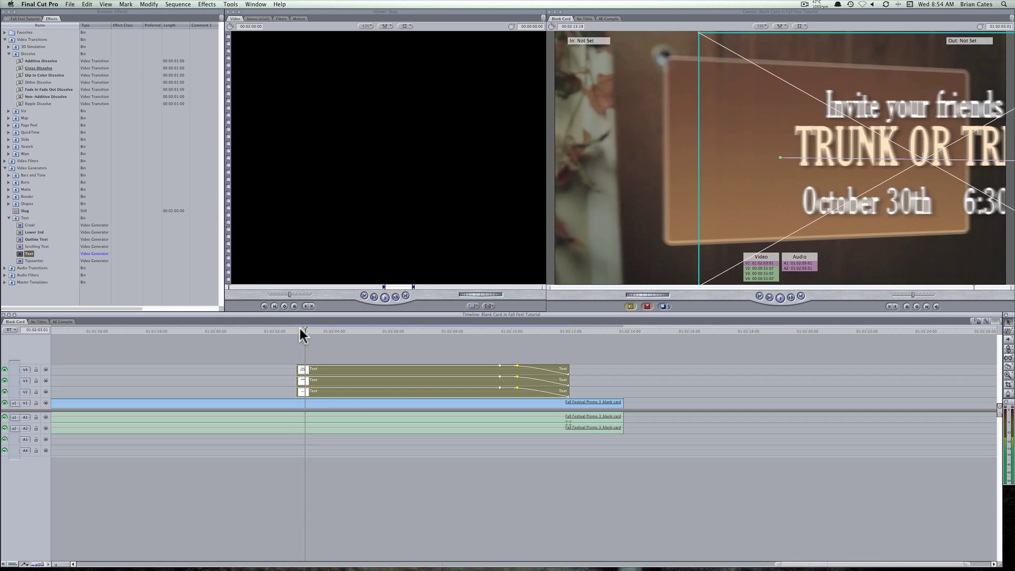
{"action": "key", "text": "Right"}
{"action": "key", "text": "Right"}
{"action": "key", "text": "Right"}
{"action": "key", "text": "Right"}
{"action": "key", "text": "Right"}
{"action": "key", "text": "Right"}
{"action": "key", "text": "Right"}
{"action": "key", "text": "Right"}
{"action": "key", "text": "Right"}
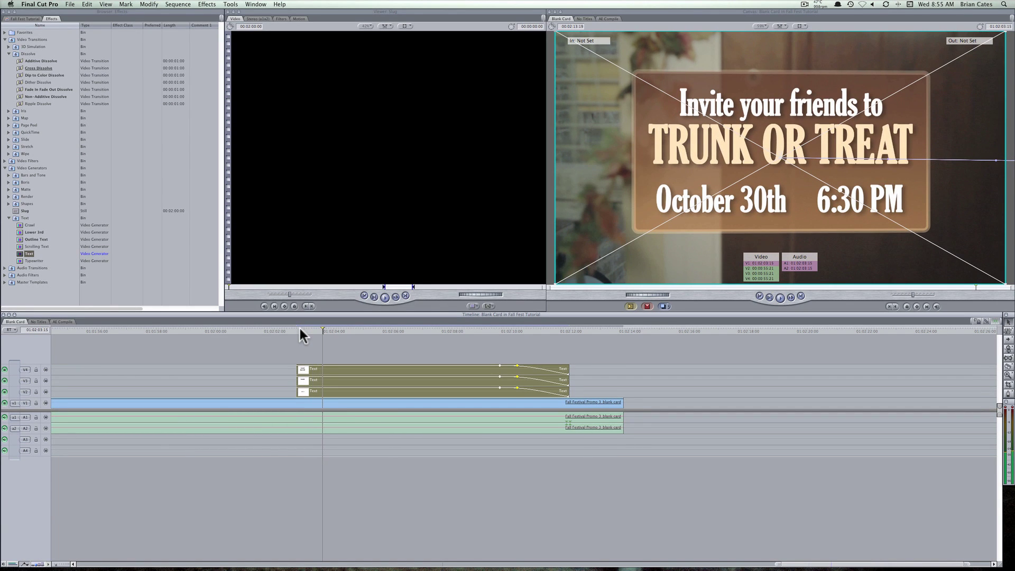
{"action": "key", "text": "Left"}
{"action": "key", "text": "Left"}
{"action": "key", "text": "Left"}
{"action": "key", "text": "Left"}
{"action": "key", "text": "Left"}
{"action": "key", "text": "Left"}
{"action": "key", "text": "Left"}
{"action": "key", "text": "Left"}
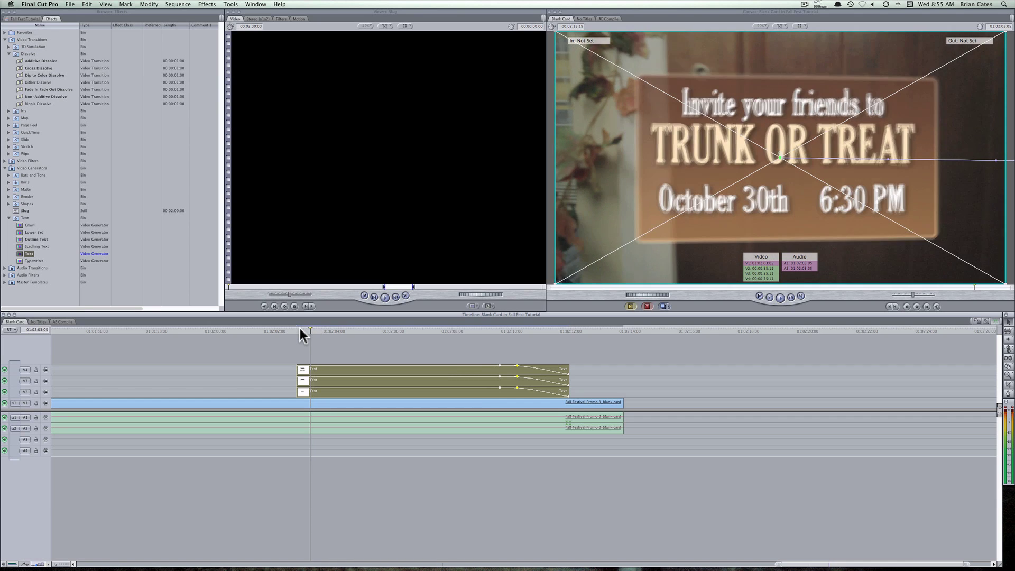
{"action": "key", "text": "Right"}
{"action": "key", "text": "Right"}
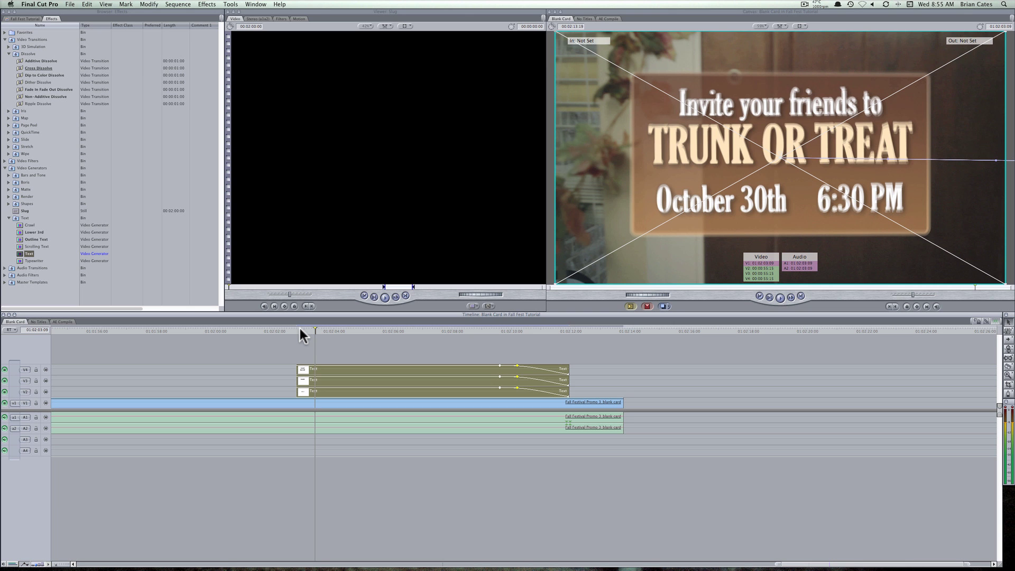
{"action": "key", "text": "Right"}
{"action": "key", "text": "Right"}
{"action": "key", "text": "Right"}
{"action": "key", "text": "Right"}
{"action": "key", "text": "Right"}
{"action": "key", "text": "Right"}
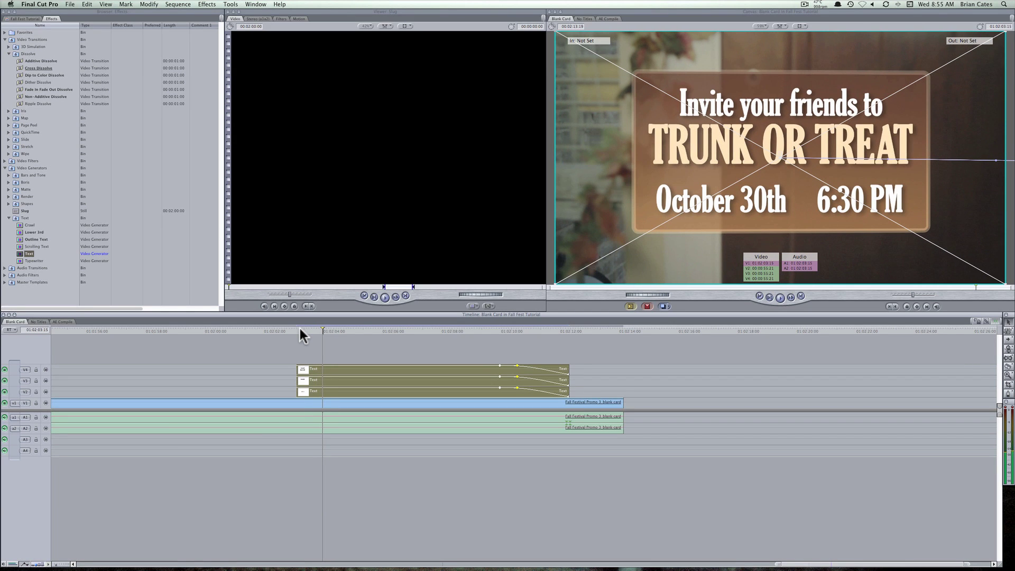
{"action": "key", "text": "Left"}
{"action": "key", "text": "Left"}
{"action": "key", "text": "Left"}
{"action": "key", "text": "Left"}
{"action": "key", "text": "Left"}
{"action": "key", "text": "Left"}
{"action": "key", "text": "Left"}
{"action": "key", "text": "Left"}
{"action": "key", "text": "Left"}
{"action": "key", "text": "Left"}
{"action": "key", "text": "Left"}
{"action": "key", "text": "Left"}
{"action": "key", "text": "Left"}
{"action": "key", "text": "Left"}
{"action": "key", "text": "Left"}
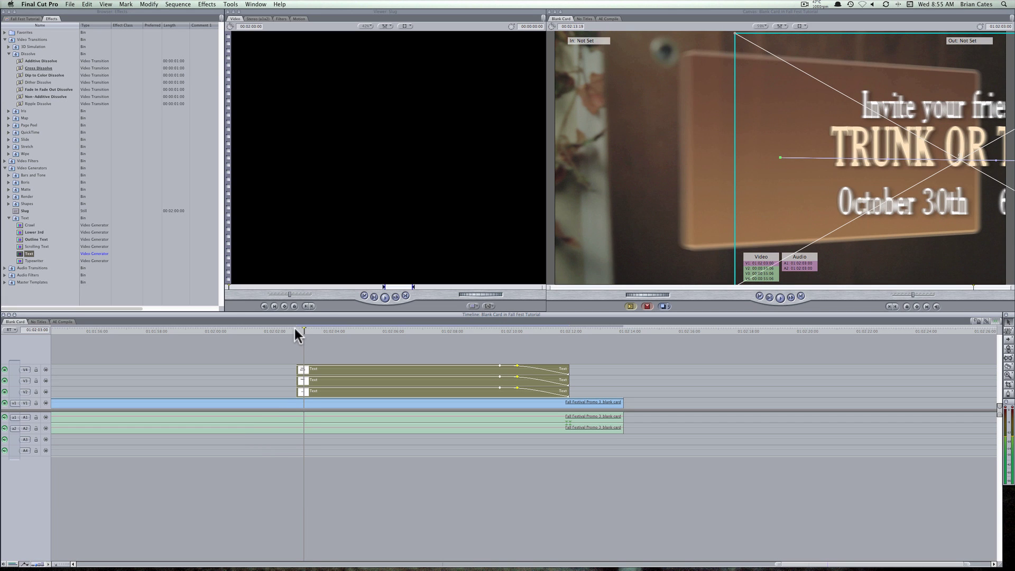
{"action": "left_click", "coordinate": [294, 326]}
{"action": "key", "text": "space"}
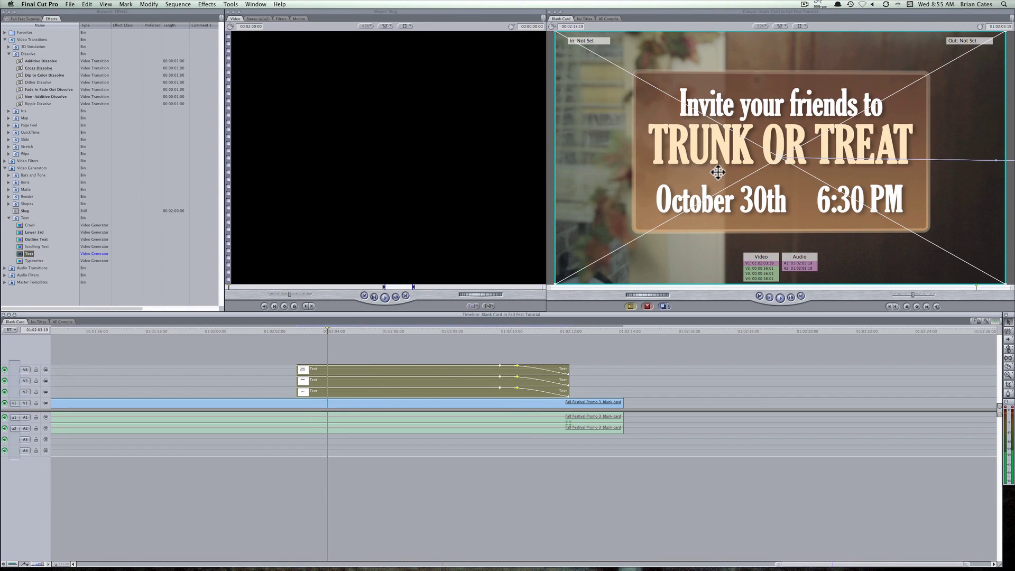
{"action": "left_click_drag", "start_coordinate": [386, 343], "coordinate": [347, 367]}
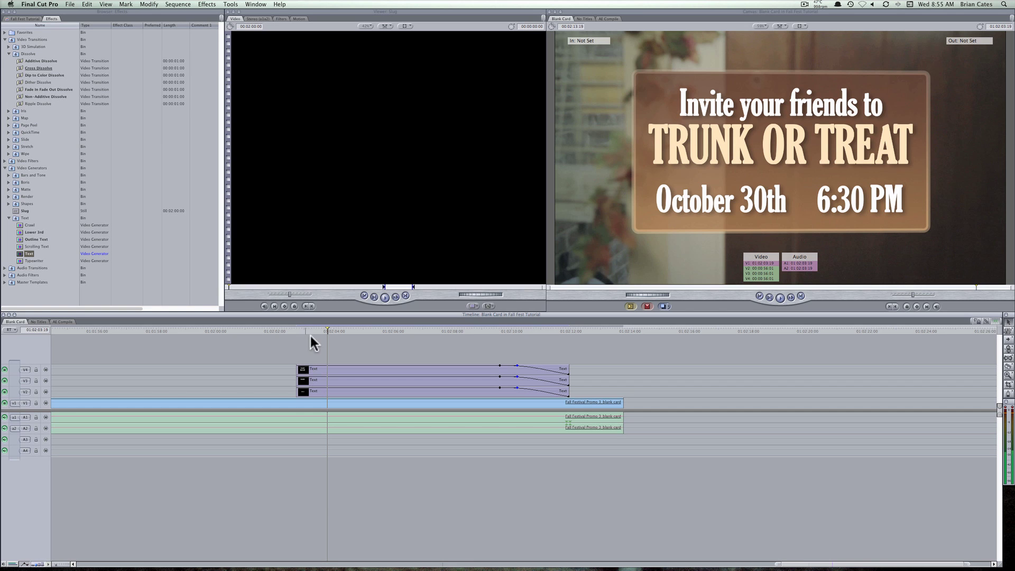
{"action": "left_click_drag", "start_coordinate": [313, 329], "coordinate": [296, 328]}
Show the top title clip's Motion settings and step frame by frame through its Scale and Center entrance
{"action": "double_click", "coordinate": [319, 370]}
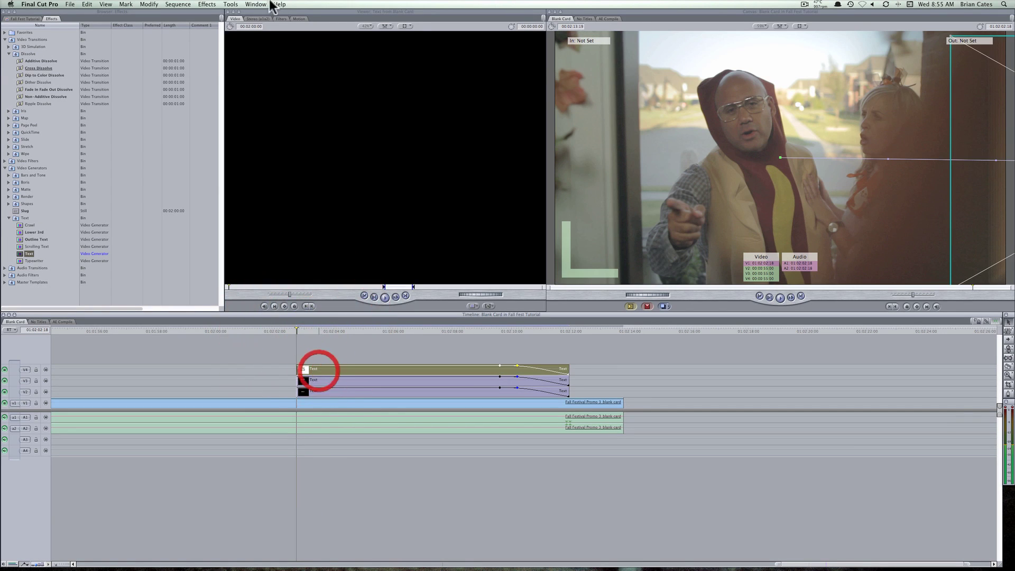
{"action": "left_click", "coordinate": [291, 19]}
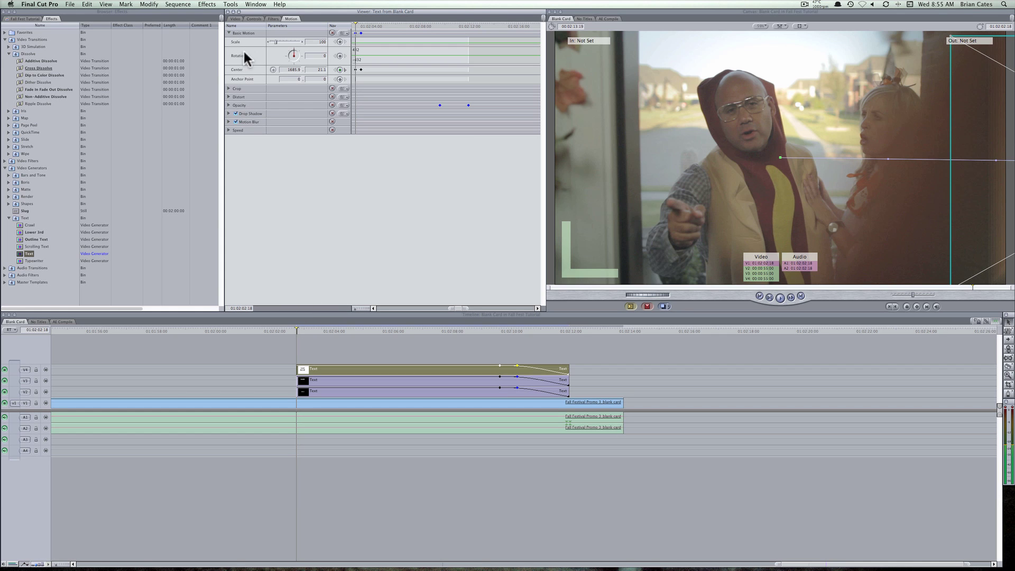
{"action": "left_click", "coordinate": [241, 122]}
{"action": "left_click", "coordinate": [299, 328]}
{"action": "key", "text": "Right"}
{"action": "key", "text": "Right"}
{"action": "key", "text": "Right"}
{"action": "key", "text": "Right"}
{"action": "key", "text": "Right"}
{"action": "key", "text": "Right"}
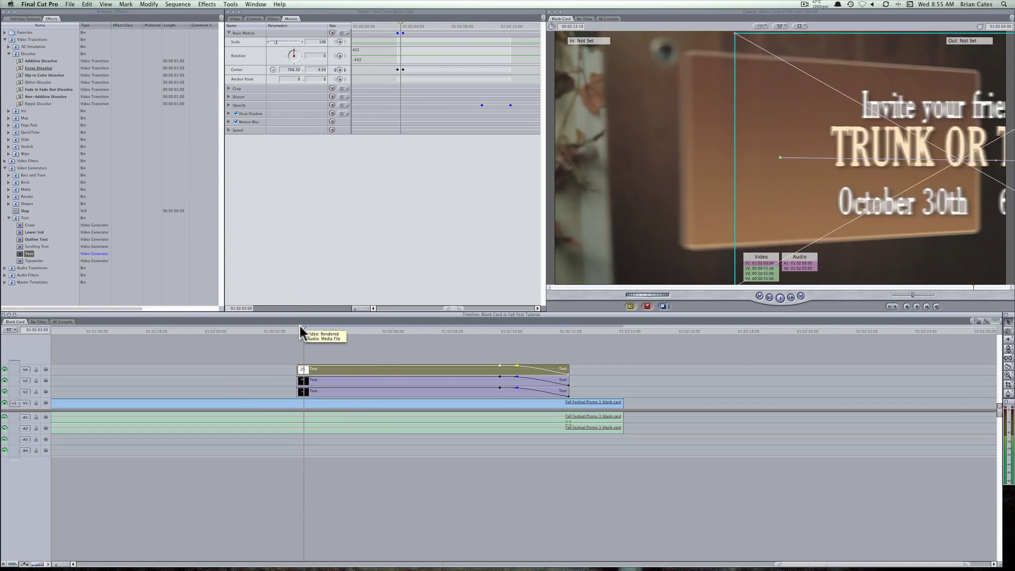
{"action": "key", "text": "Right"}
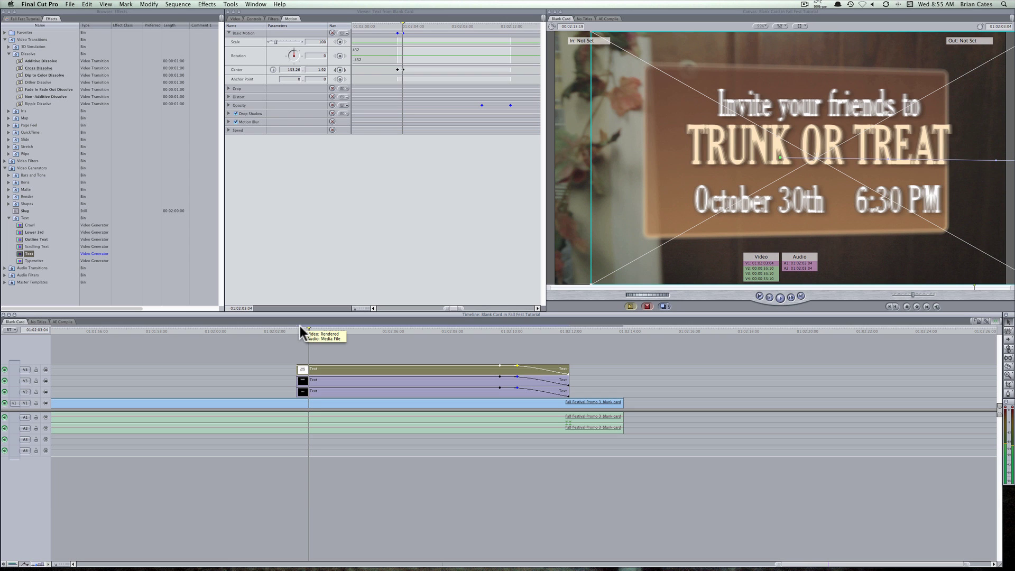
{"action": "key", "text": "Right"}
{"action": "key", "text": "Right"}
{"action": "key", "text": "Right"}
{"action": "key", "text": "Right"}
{"action": "key", "text": "Right"}
{"action": "key", "text": "Right"}
{"action": "key", "text": "Right"}
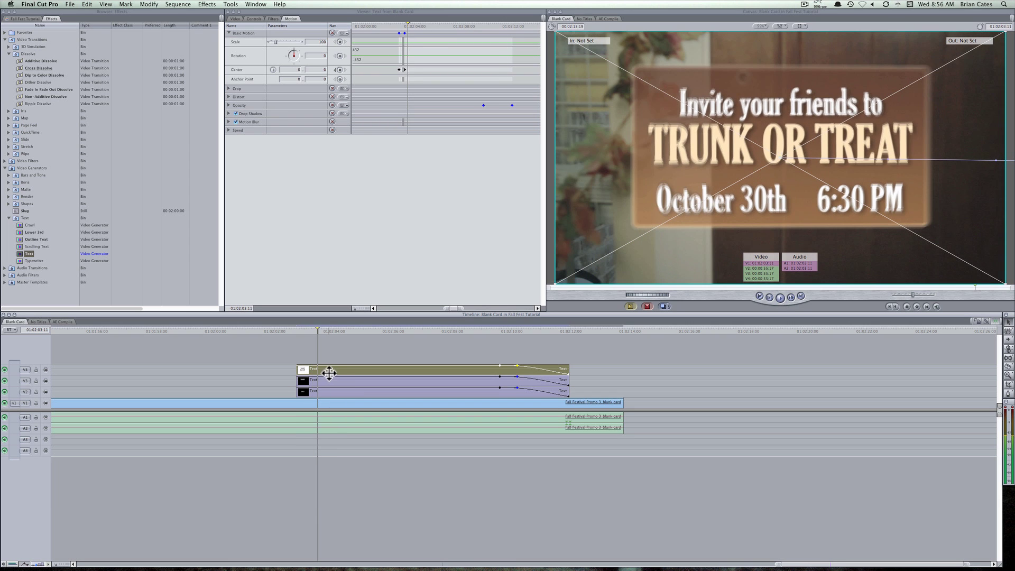
Show the top title's Earthquake filter (Twist 0.5 to 0) and scrub and replay the shaking entrance
{"action": "left_click", "coordinate": [273, 19]}
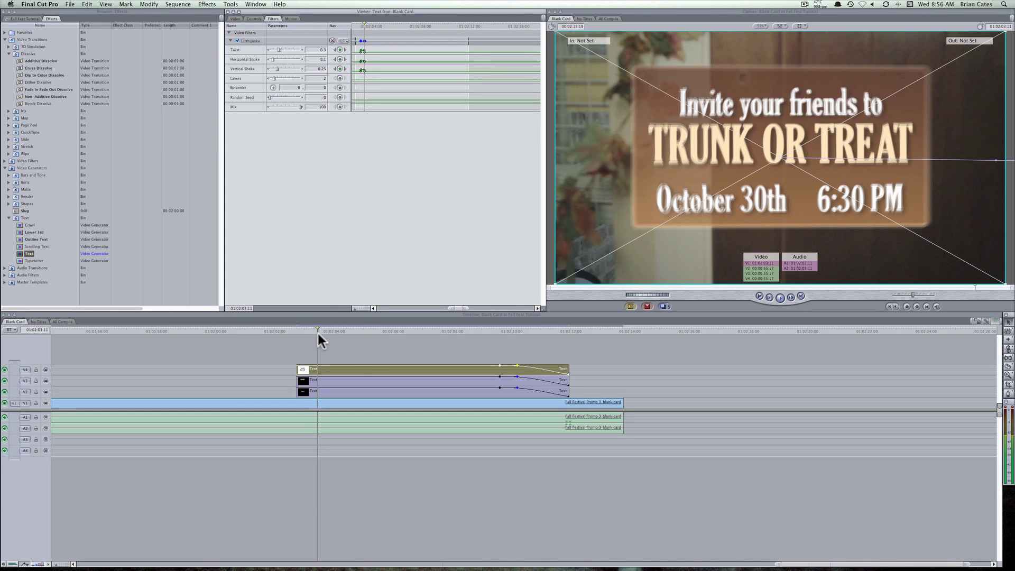
{"action": "left_click_drag", "start_coordinate": [317, 331], "coordinate": [312, 327]}
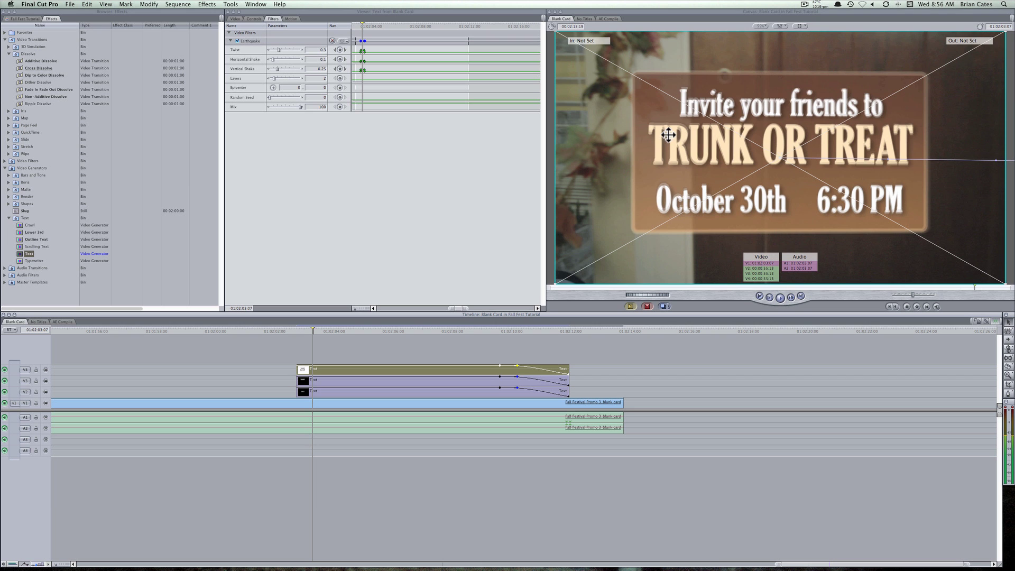
{"action": "mouse_move", "coordinate": [312, 325]}
{"action": "left_mouse_down"}
{"action": "mouse_move", "coordinate": [316, 334]}
{"action": "mouse_move", "coordinate": [309, 329]}
{"action": "left_mouse_up"}
{"action": "key", "text": "space"}
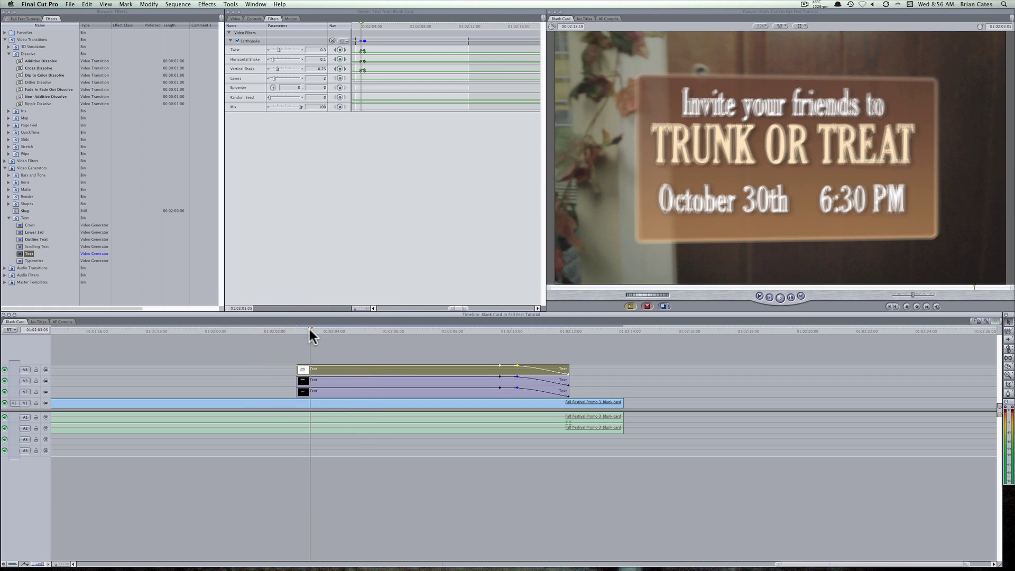
{"action": "left_click", "coordinate": [306, 328]}
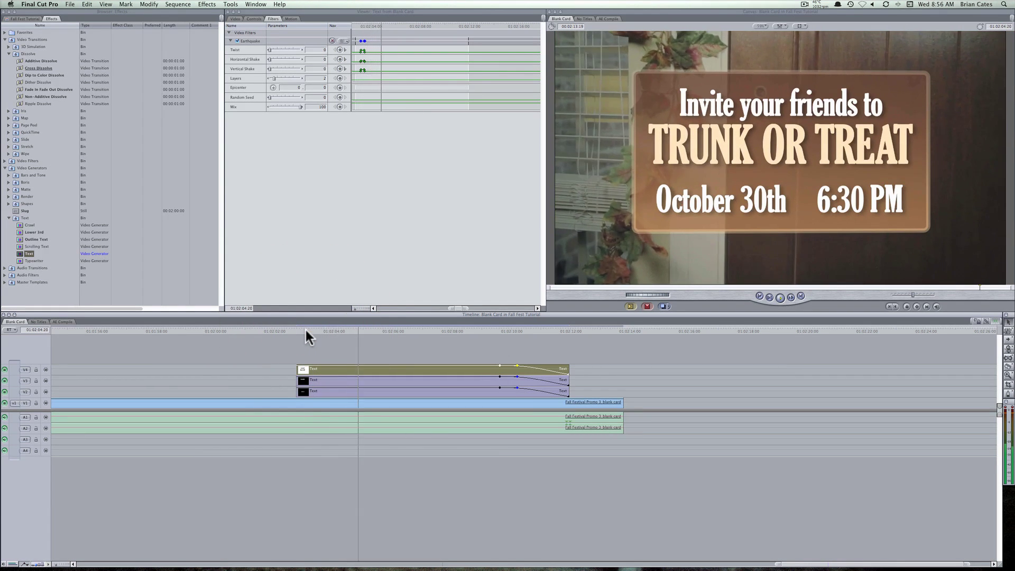
{"action": "left_click", "coordinate": [287, 330]}
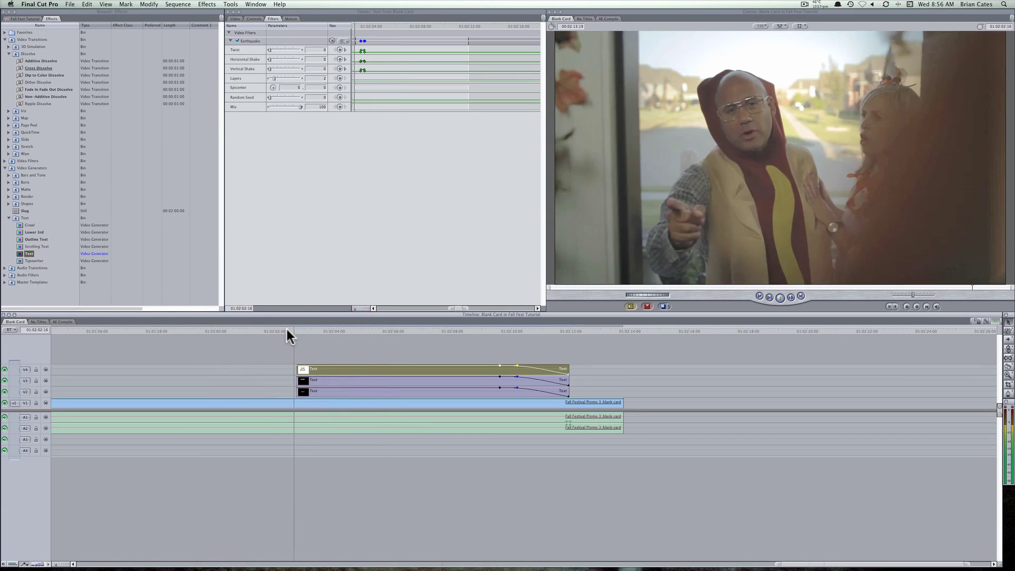
{"action": "key", "text": "space"}
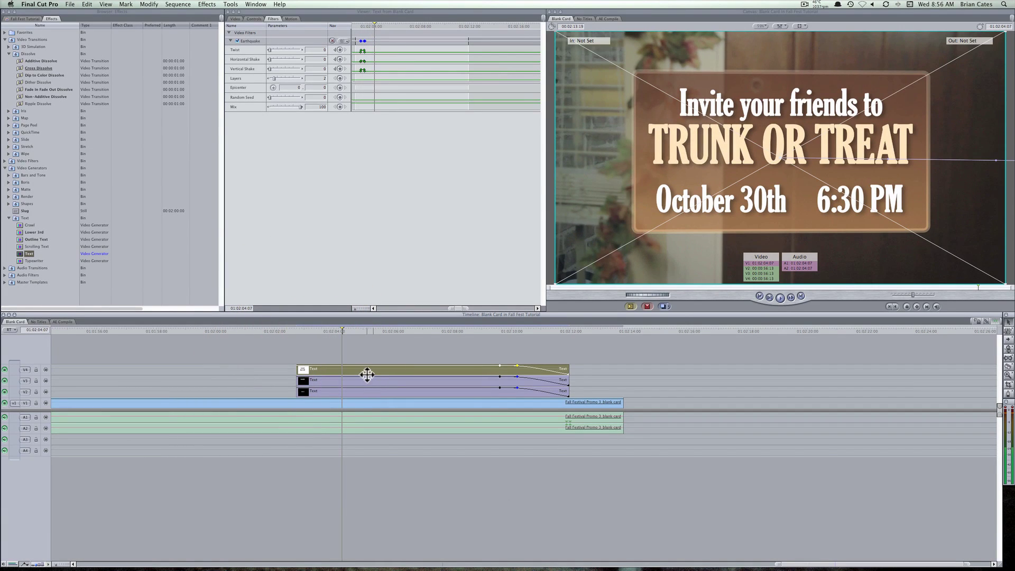
Open the middle title clip's text controls and scrub the title to check its PUMPKIN BASH line
{"action": "left_click", "coordinate": [351, 380]}
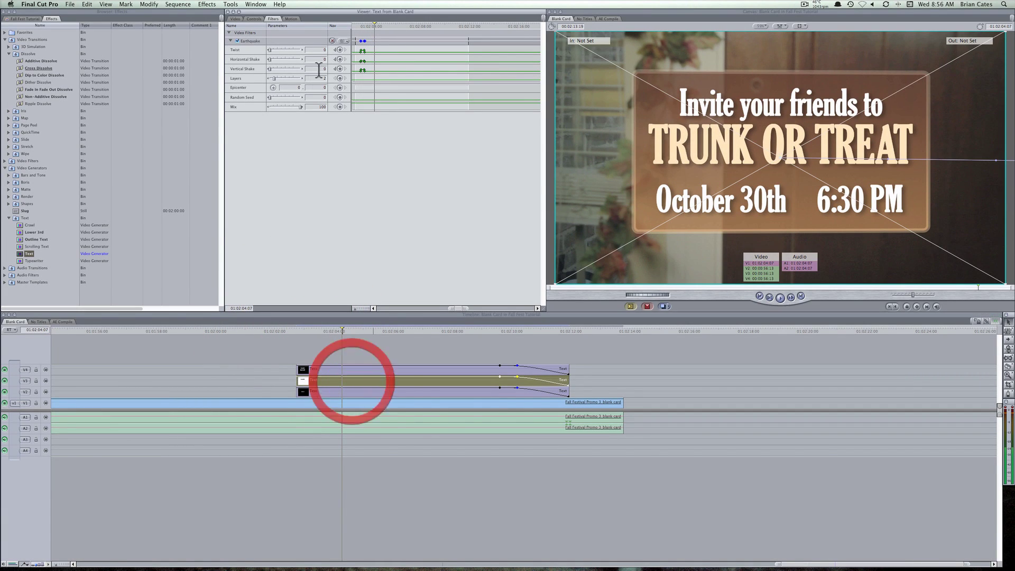
{"action": "left_click", "coordinate": [254, 19]}
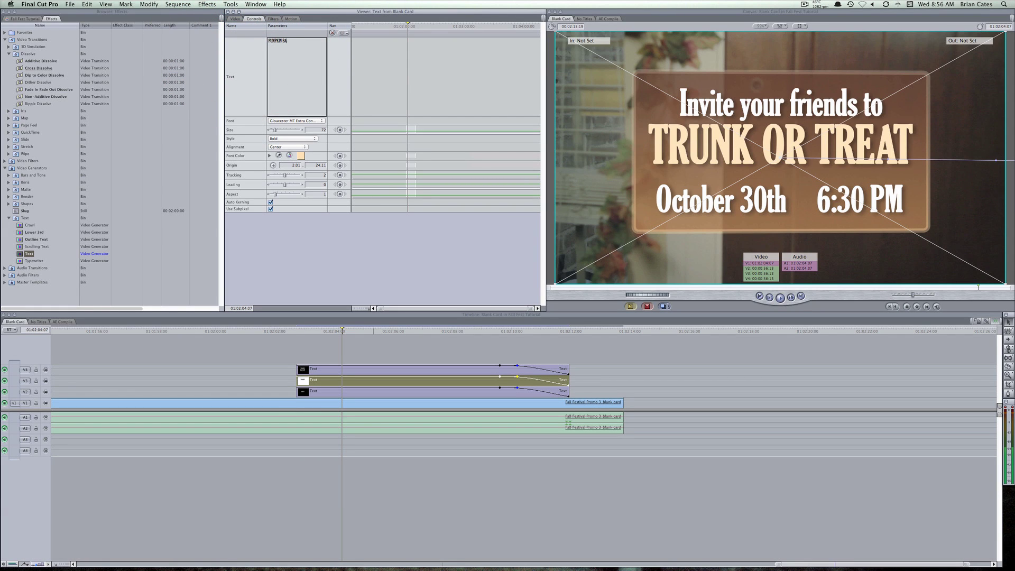
{"action": "left_click", "coordinate": [348, 331]}
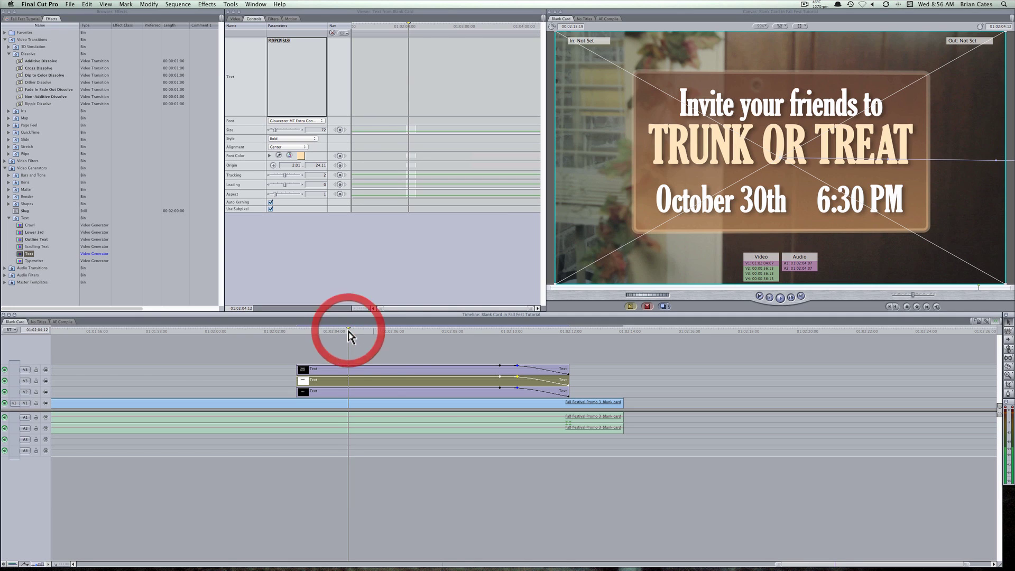
{"action": "left_click", "coordinate": [301, 329]}
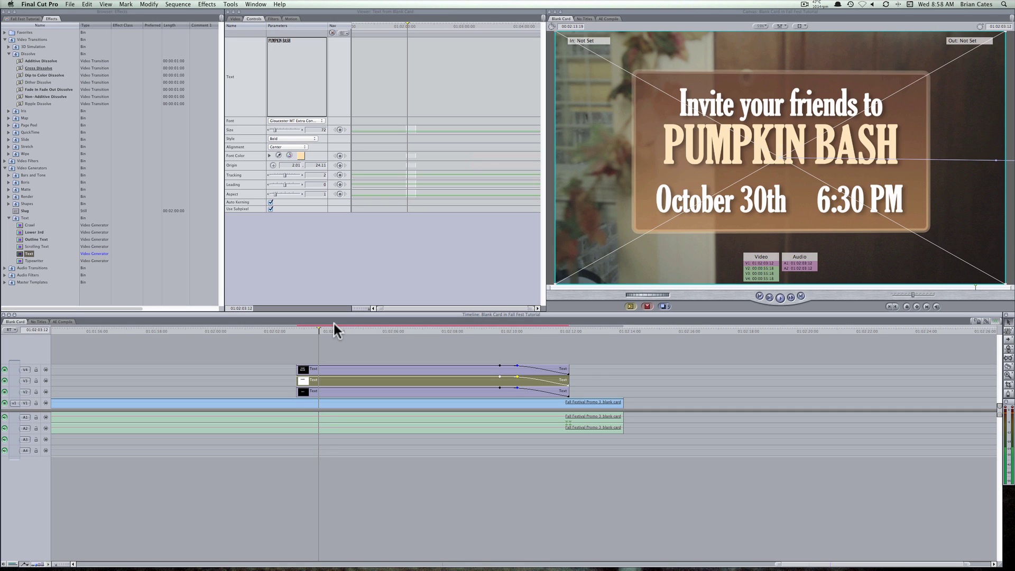
Launch After Effects from the Dock
{"action": "mouse_move", "coordinate": [500, 565]}
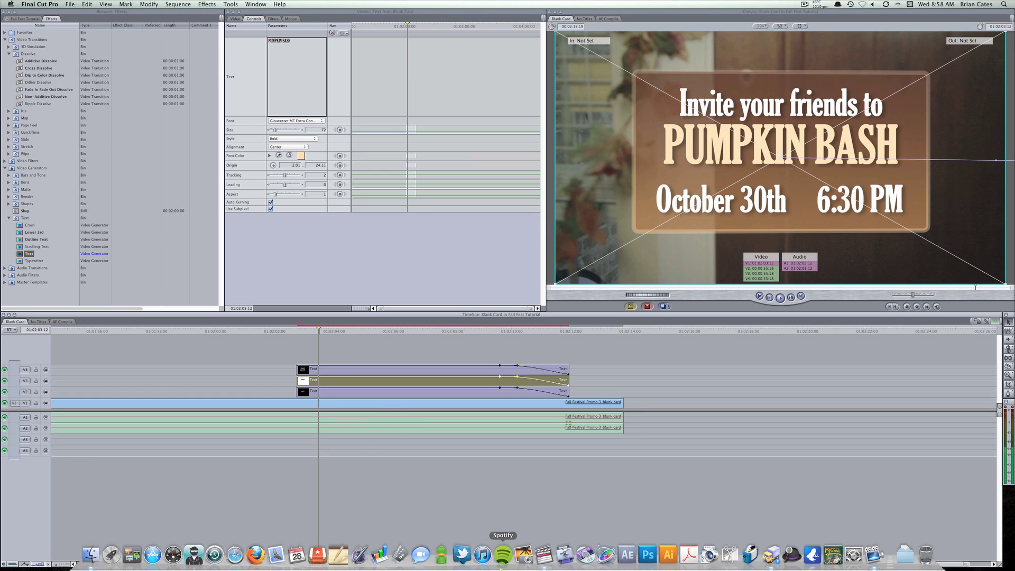
{"action": "left_click", "coordinate": [626, 555]}
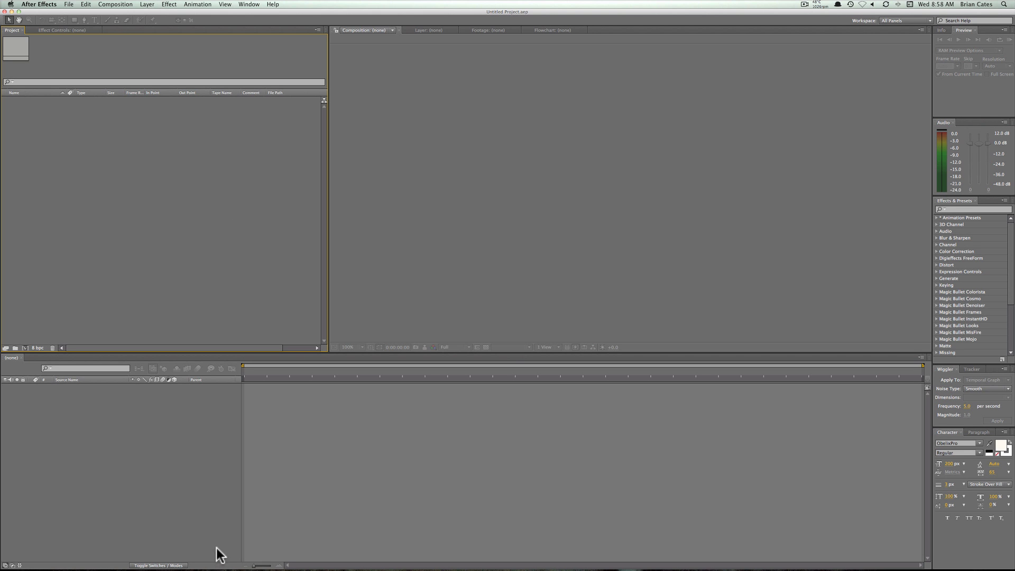
In a new Finder window, go to Fall Festival Promo 3 > CUSTOMIZE YOUR VIDEO HERE and select Custom Title Card.aep
{"action": "mouse_move", "coordinate": [215, 567]}
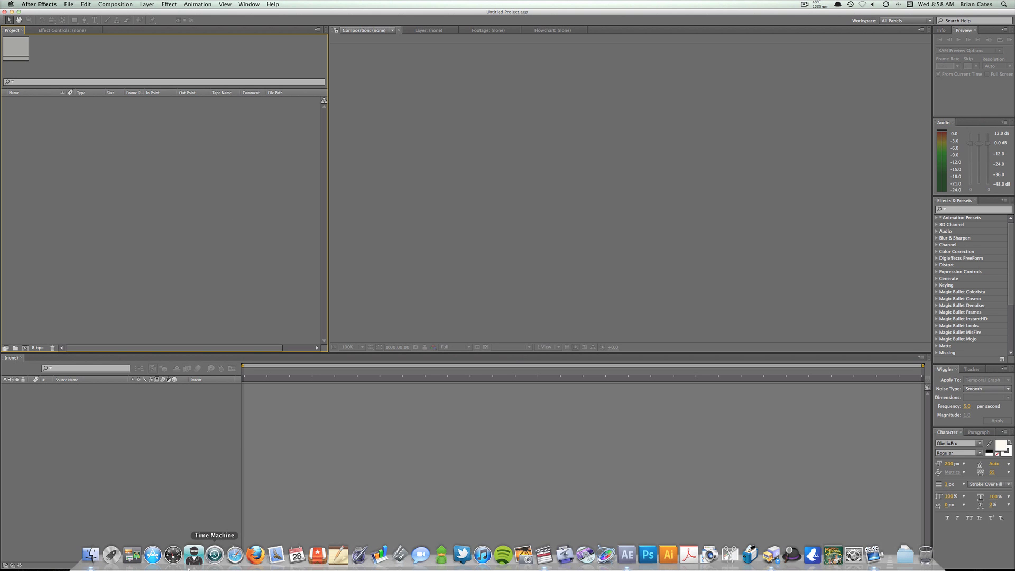
{"action": "left_click", "coordinate": [91, 553]}
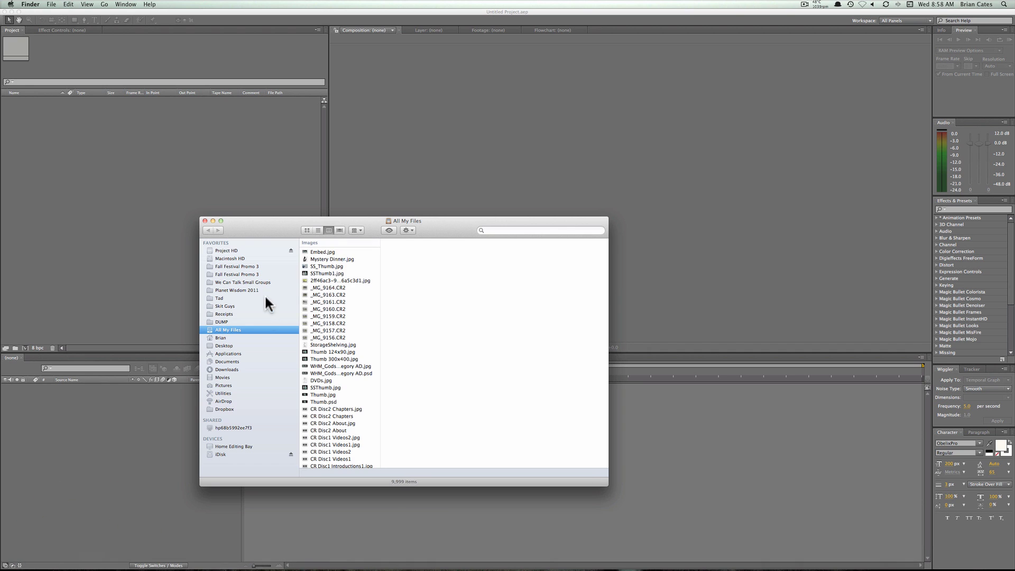
{"action": "left_click", "coordinate": [253, 274]}
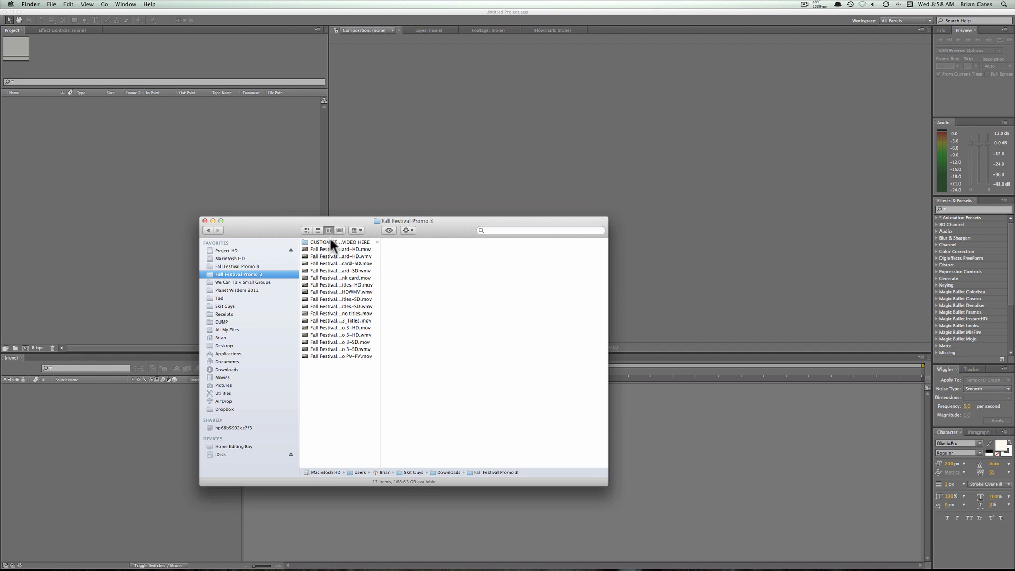
{"action": "left_click_drag", "start_coordinate": [380, 264], "coordinate": [426, 267]}
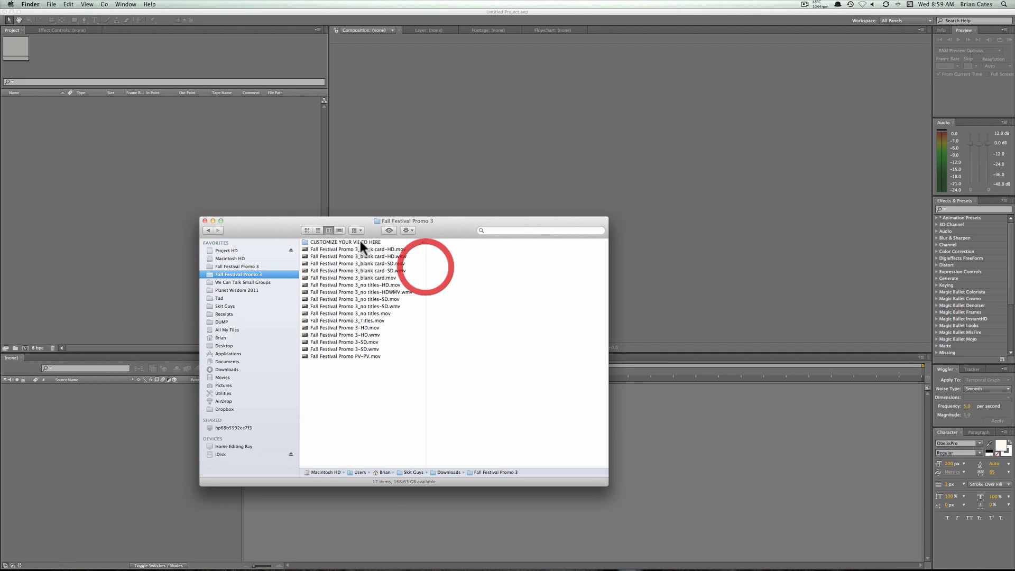
{"action": "left_click", "coordinate": [360, 242]}
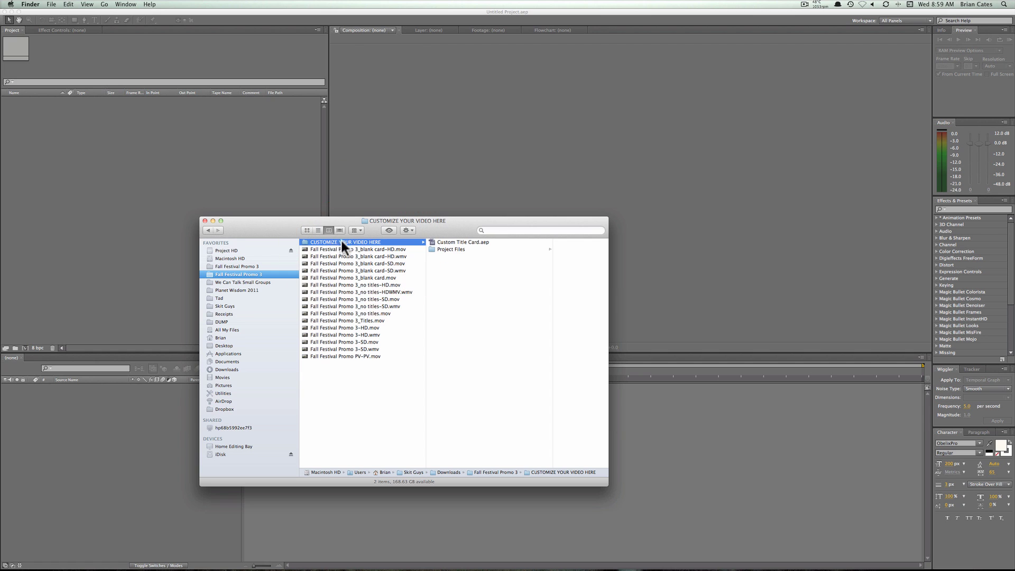
{"action": "left_click", "coordinate": [449, 242]}
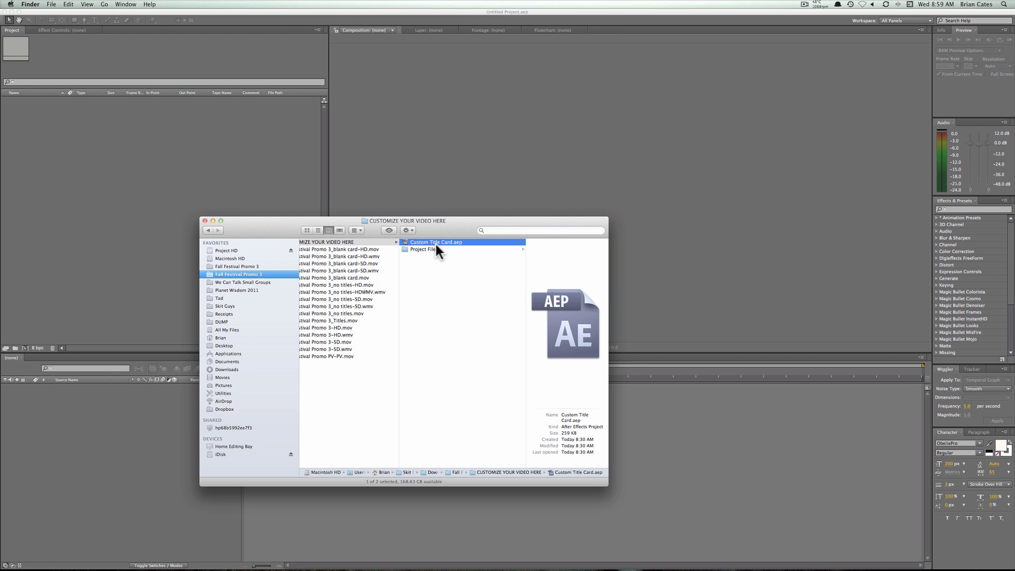
Open Custom Title Card, look over the EDIT TEXT HERE comp, and settle on Export This Sequence
{"action": "double_click", "coordinate": [406, 242]}
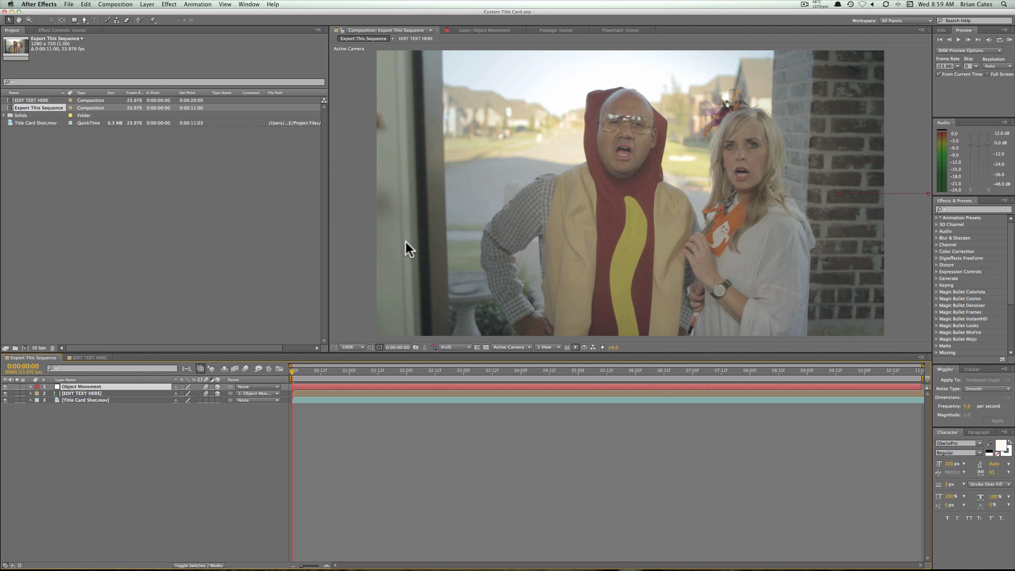
{"action": "left_click", "coordinate": [405, 242]}
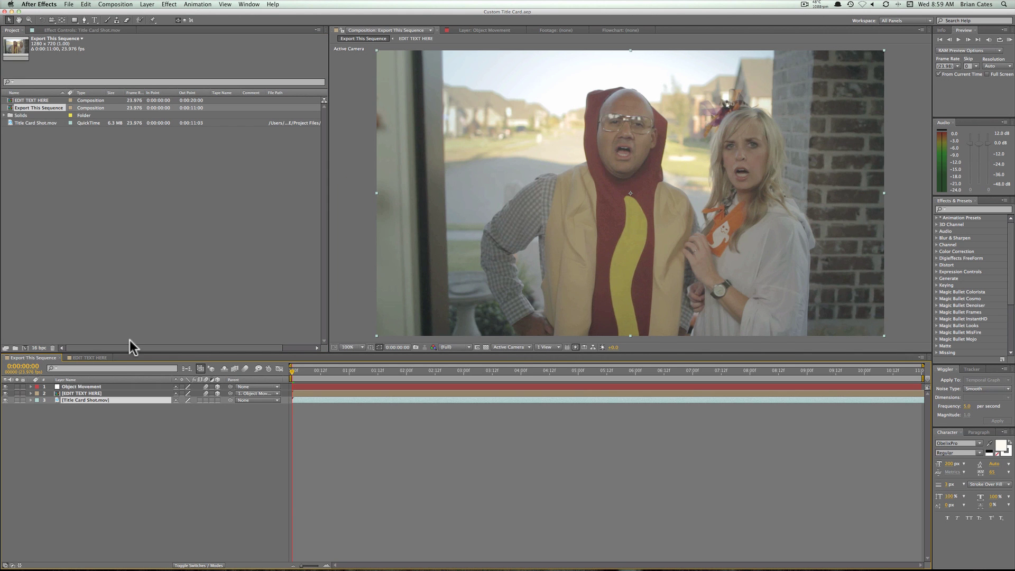
{"action": "left_click", "coordinate": [87, 360]}
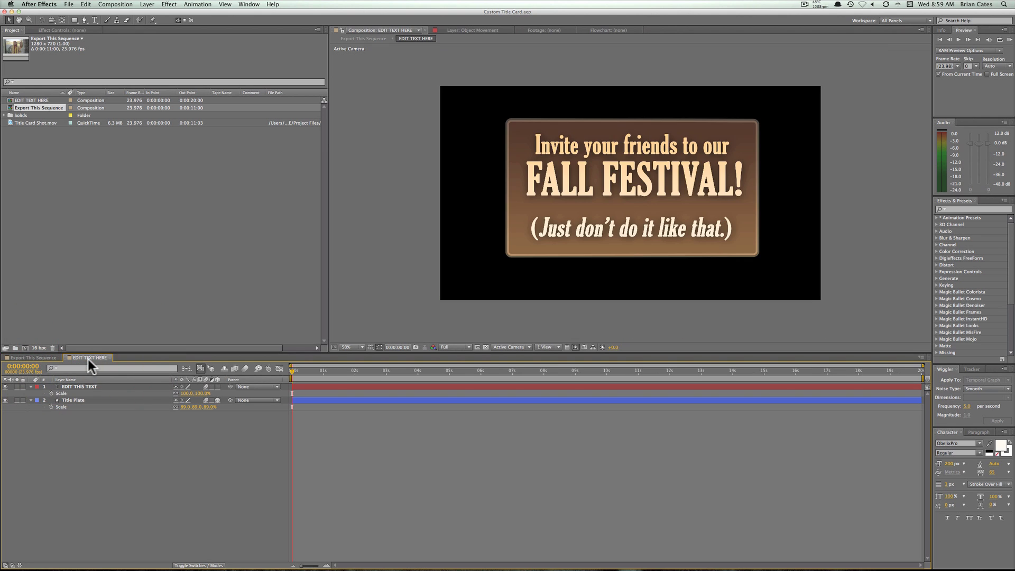
{"action": "left_click", "coordinate": [30, 358]}
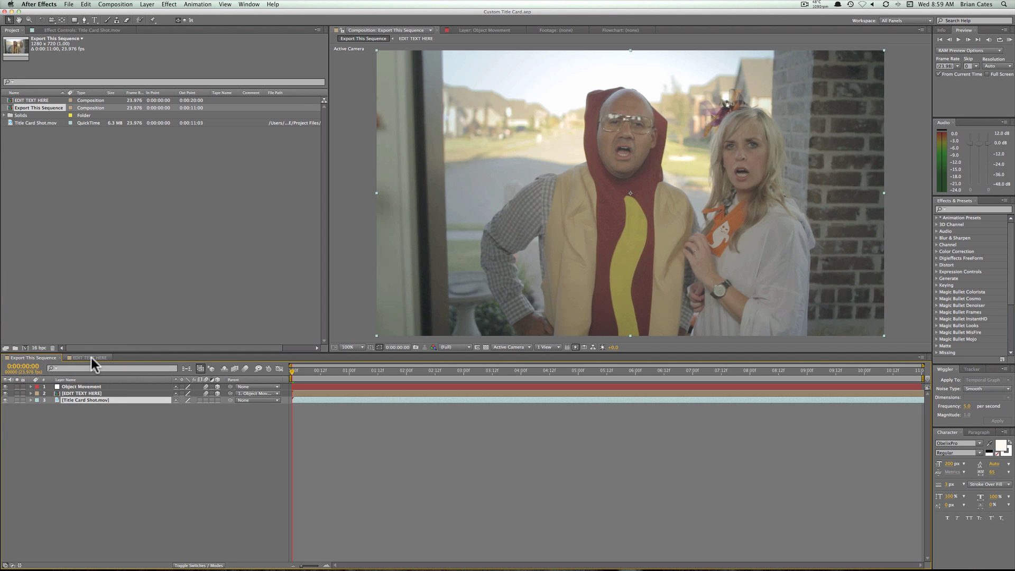
{"action": "double_click", "coordinate": [10, 101]}
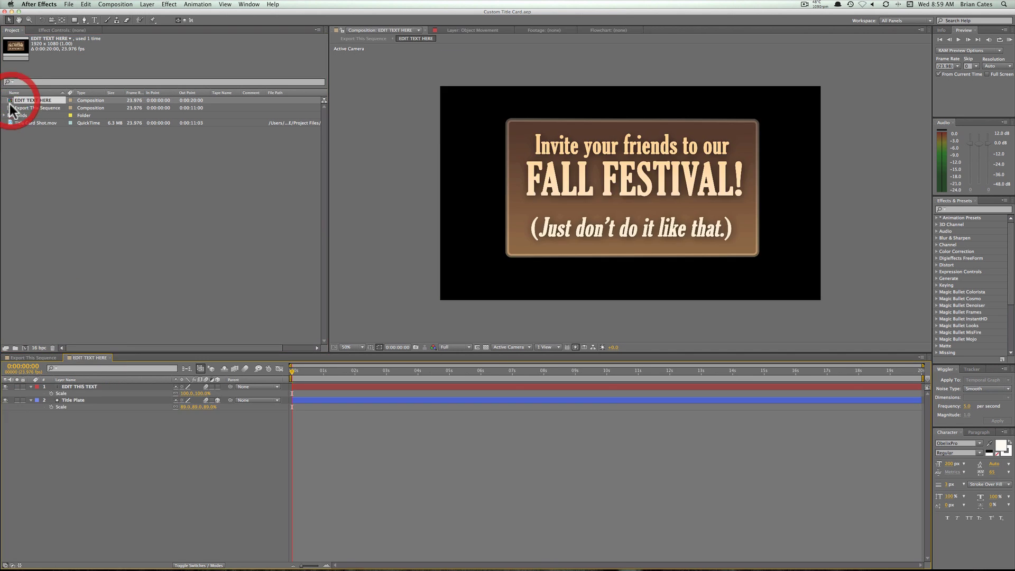
{"action": "double_click", "coordinate": [11, 108]}
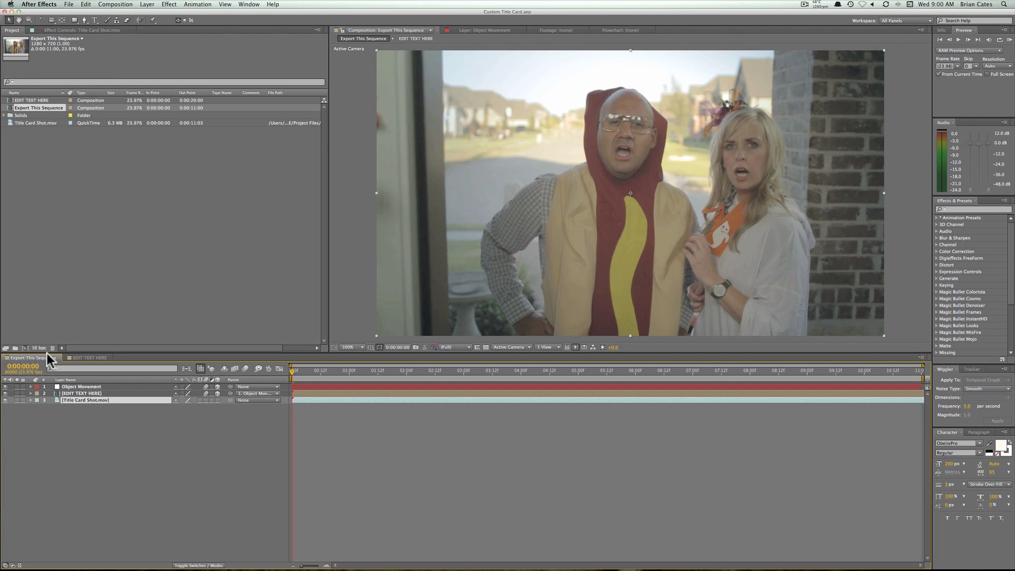
In EDIT TEXT HERE, replace FALL FESTIVAL with TRUNK OR TREAT and shrink it to 125 px
{"action": "left_click", "coordinate": [83, 357]}
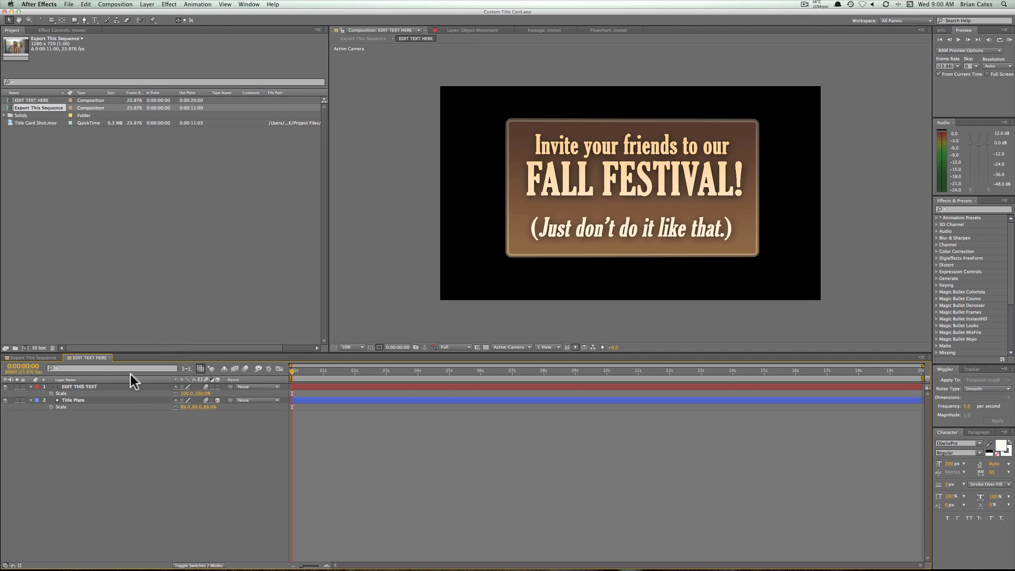
{"action": "left_click", "coordinate": [95, 20]}
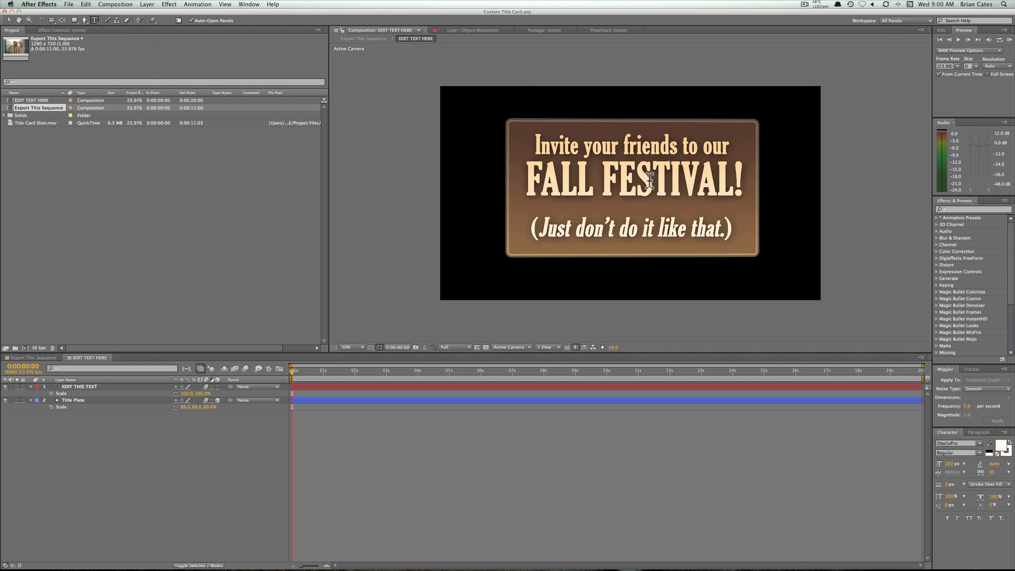
{"action": "left_click", "coordinate": [731, 179]}
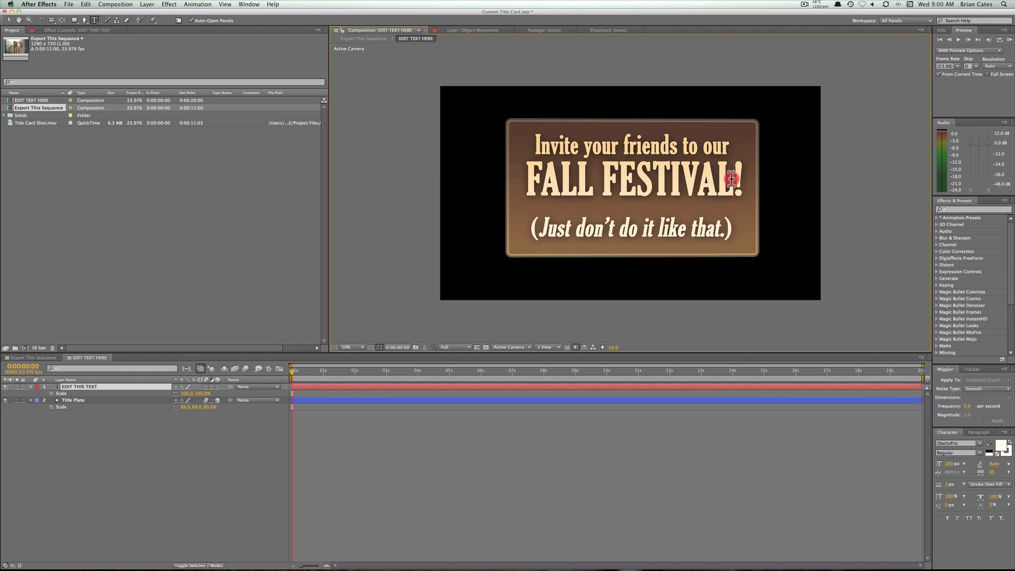
{"action": "left_click_drag", "start_coordinate": [732, 179], "coordinate": [529, 188]}
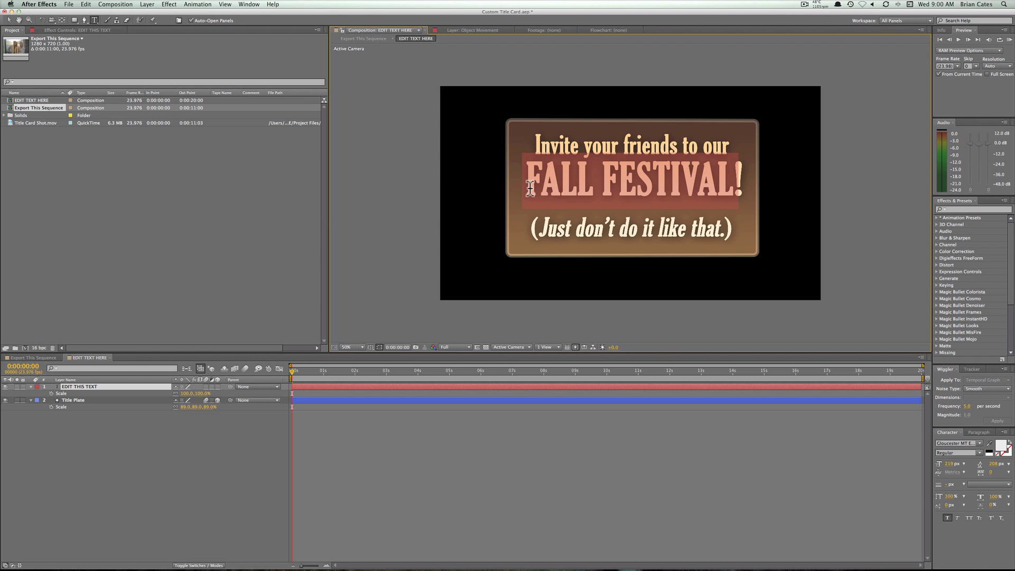
{"action": "key", "text": "Escape"}
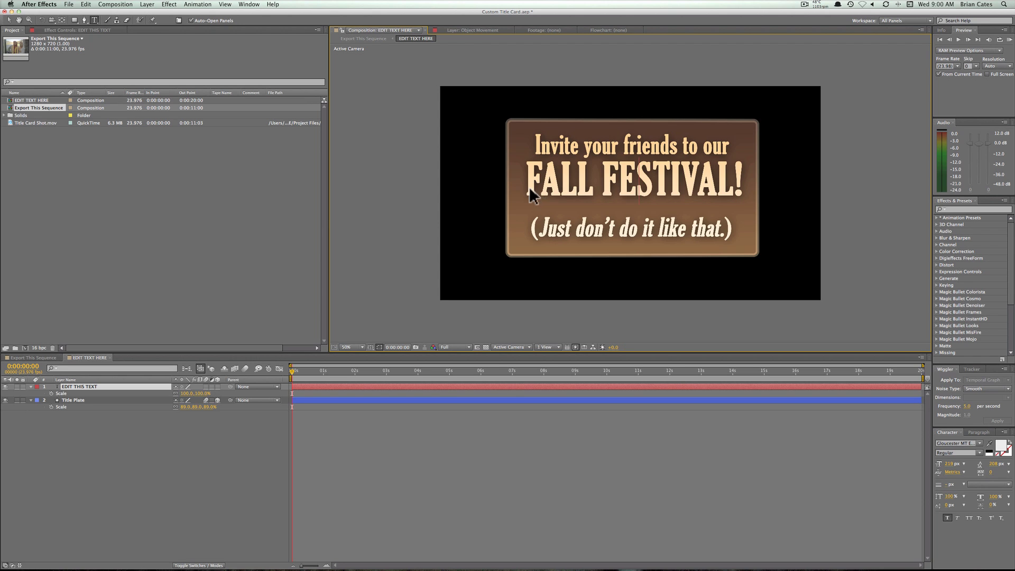
{"action": "type", "text": "TR"}
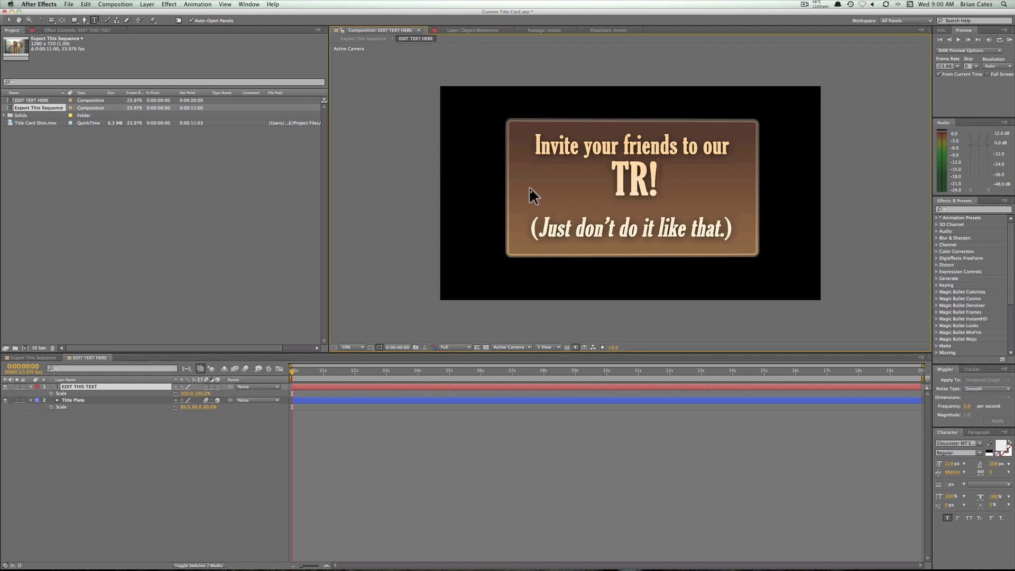
{"action": "type", "text": "UNK OR TREAT"}
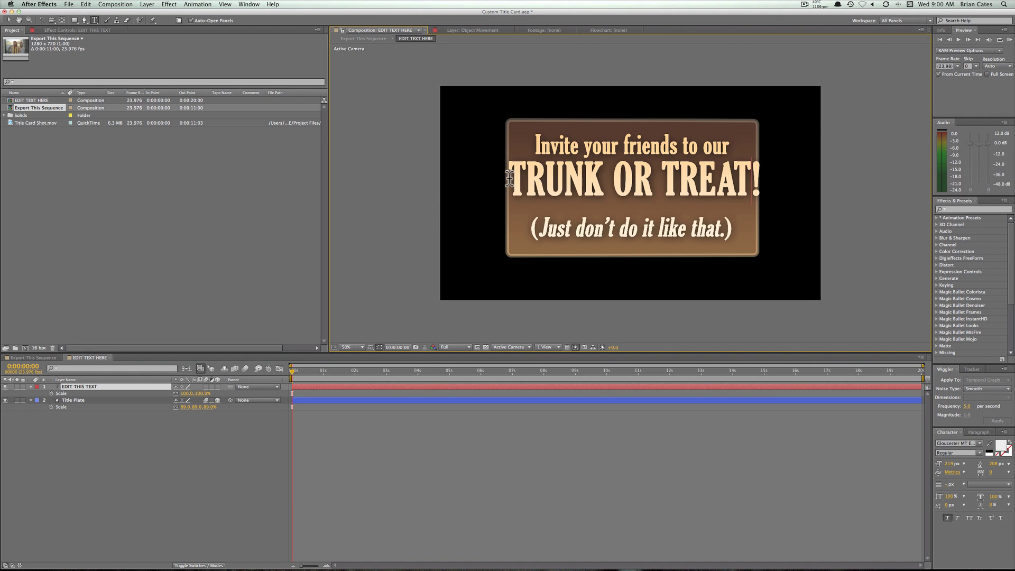
{"action": "left_click_drag", "start_coordinate": [508, 178], "coordinate": [760, 179]}
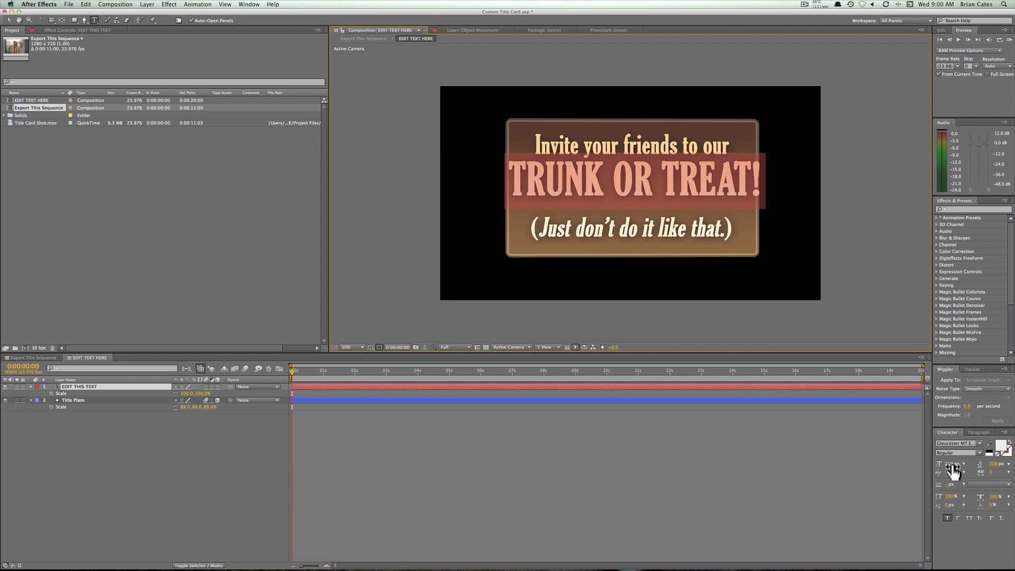
{"action": "left_click_drag", "start_coordinate": [951, 470], "coordinate": [946, 468]}
Commit the 125 px headline and change the subtitle to 'Sunday, October 30th 7 PM'
{"action": "key", "text": "KP_Enter"}
{"action": "key", "text": "p"}
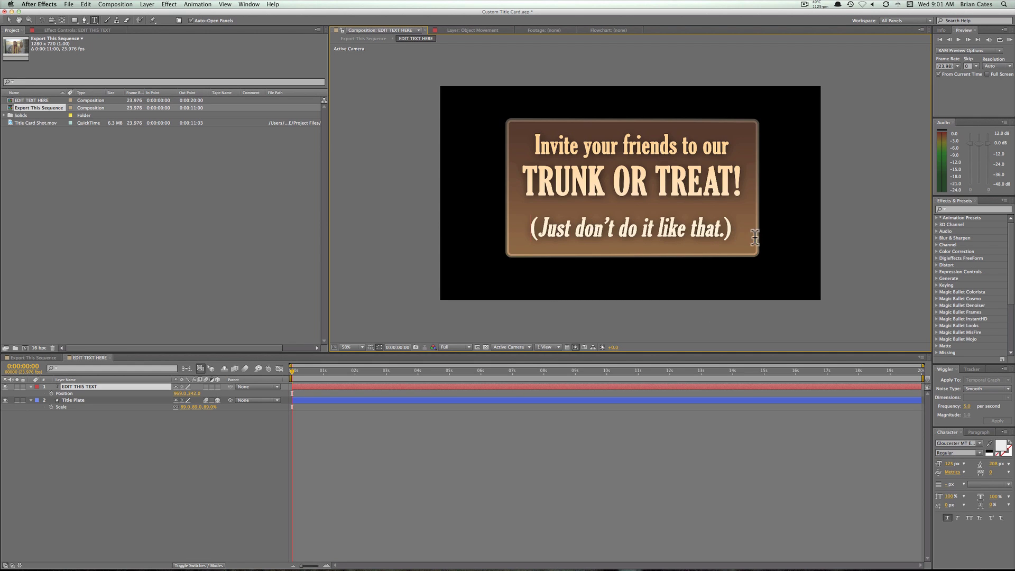
{"action": "left_click_drag", "start_coordinate": [734, 228], "coordinate": [525, 221]}
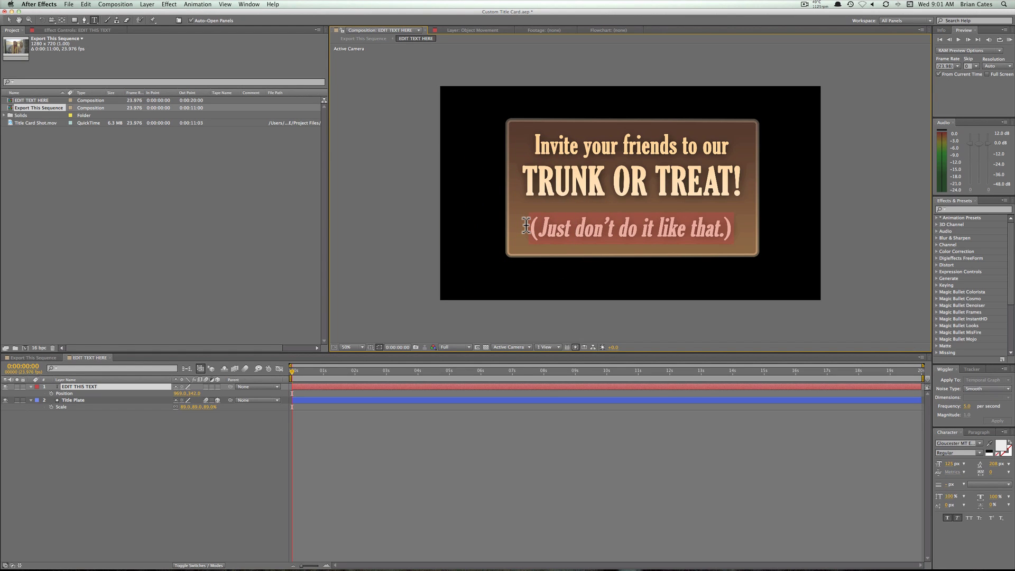
{"action": "type", "text": "Sunday"}
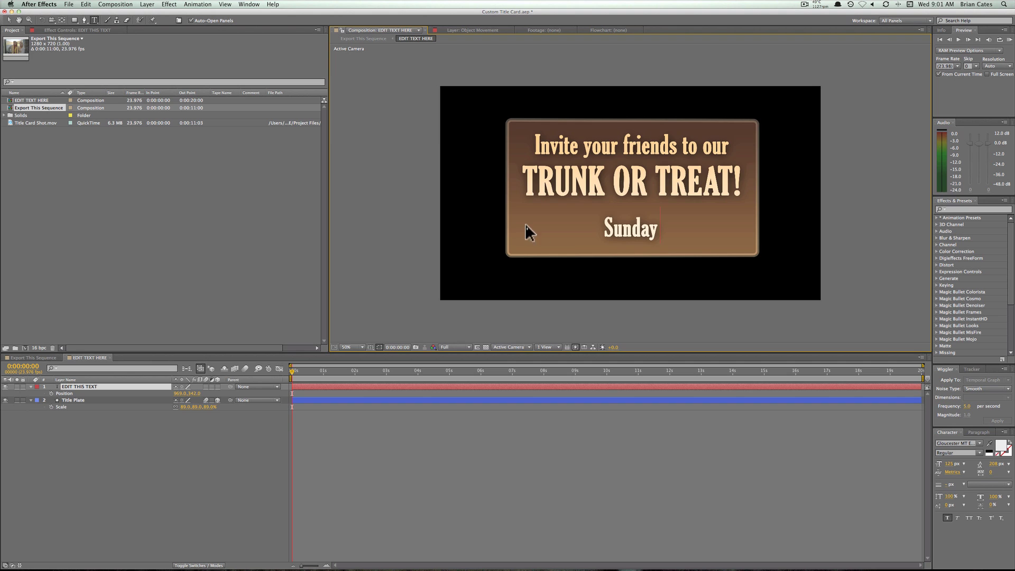
{"action": "type", "text": ", October 30th"}
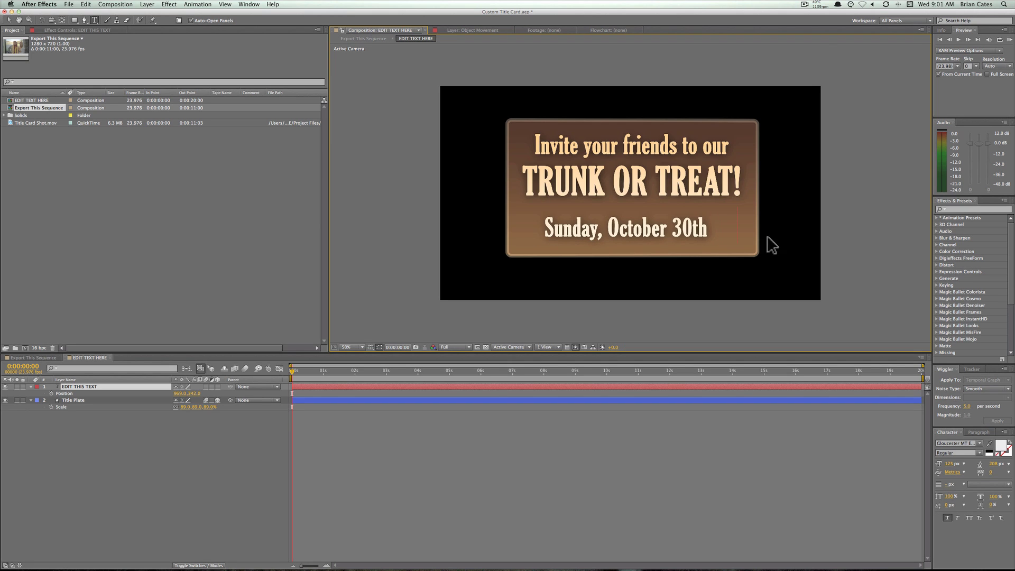
{"action": "type", "text": "  7 PM"}
{"action": "left_click", "coordinate": [698, 228]}
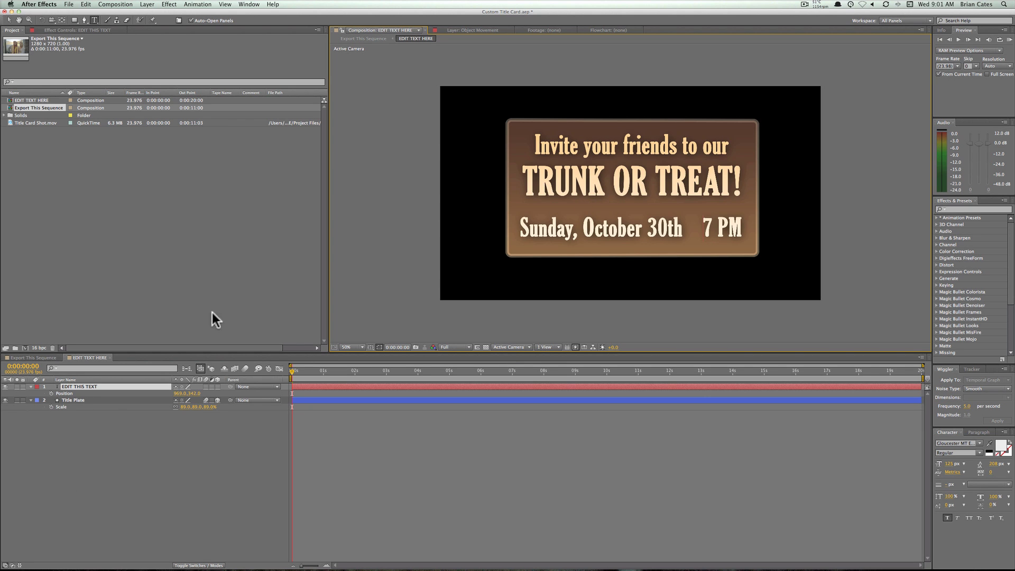
Scrub through the opening seconds of Export This Sequence to preview the TRUNK OR TREAT! card
{"action": "left_click", "coordinate": [23, 359]}
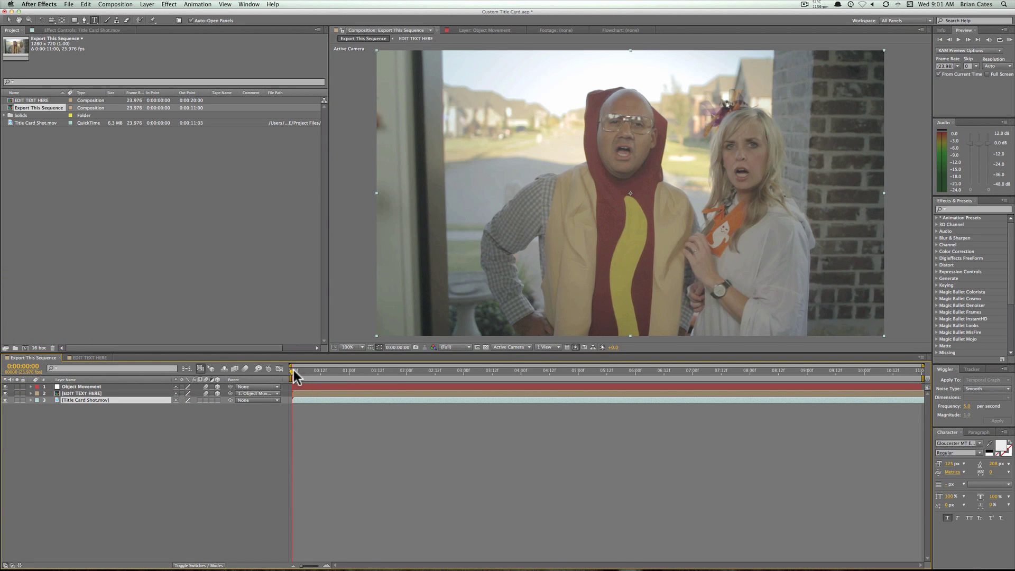
{"action": "left_click_drag", "start_coordinate": [293, 371], "coordinate": [405, 381]}
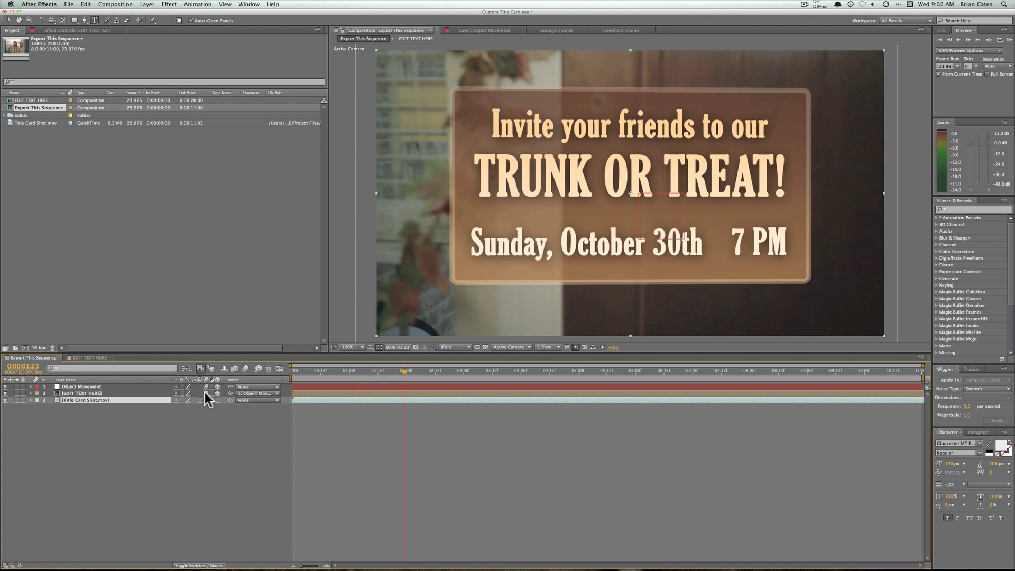
{"action": "left_click_drag", "start_coordinate": [403, 370], "coordinate": [436, 376]}
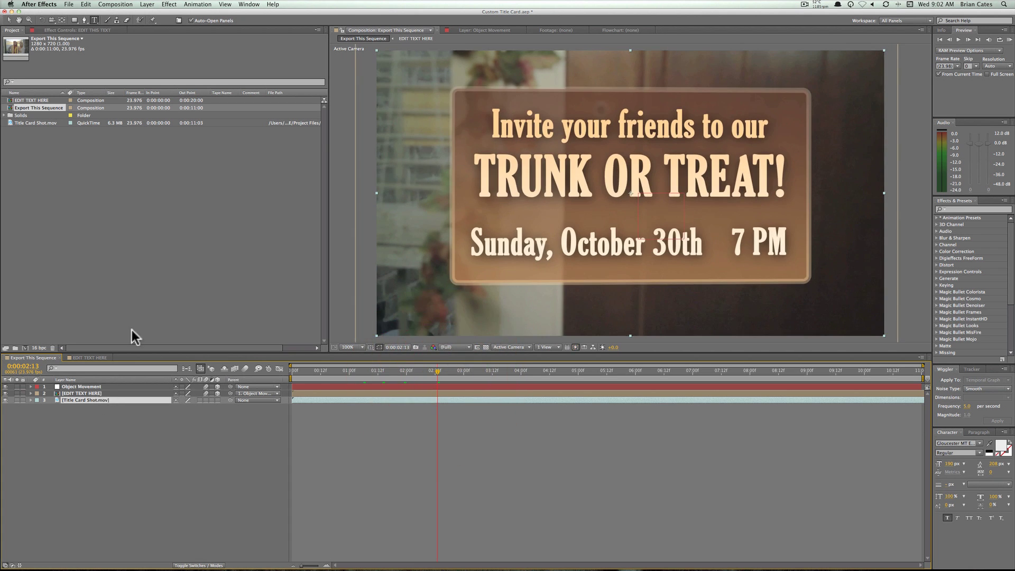
Add Export This Sequence to the Render Queue, outputting Export This Sequence.mov to the Desktop
{"action": "left_click", "coordinate": [112, 5]}
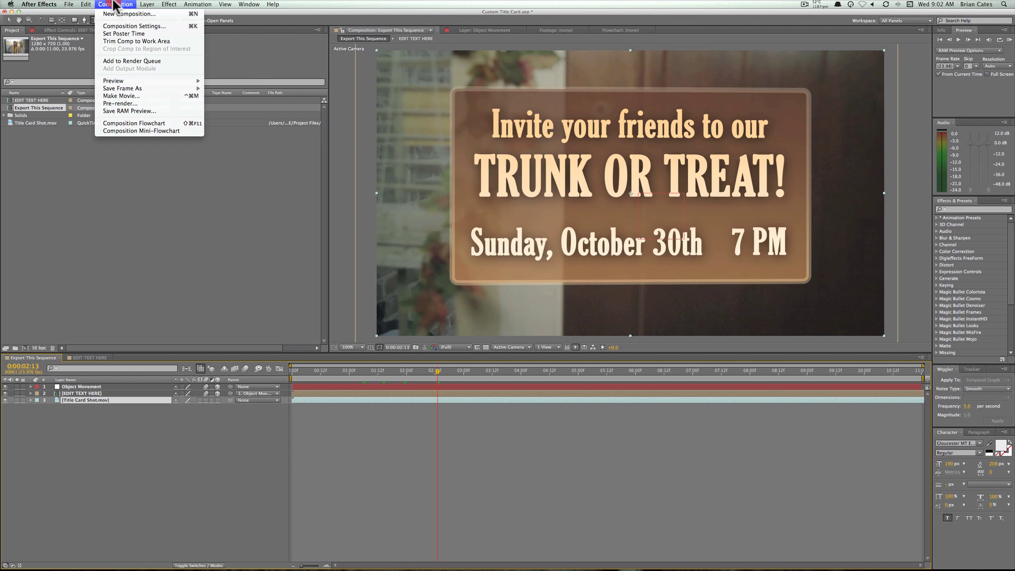
{"action": "left_click", "coordinate": [139, 61]}
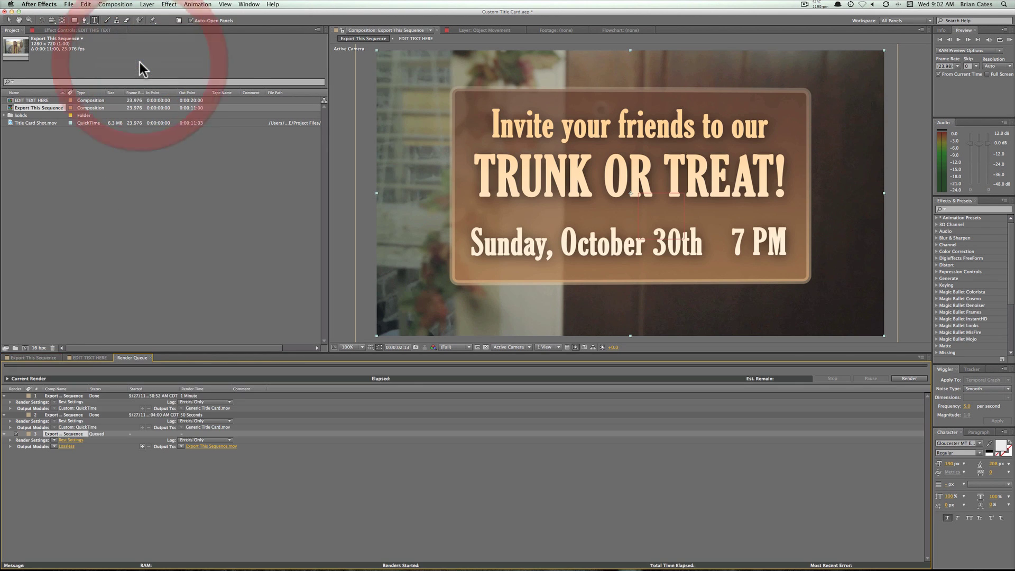
{"action": "left_click", "coordinate": [210, 446]}
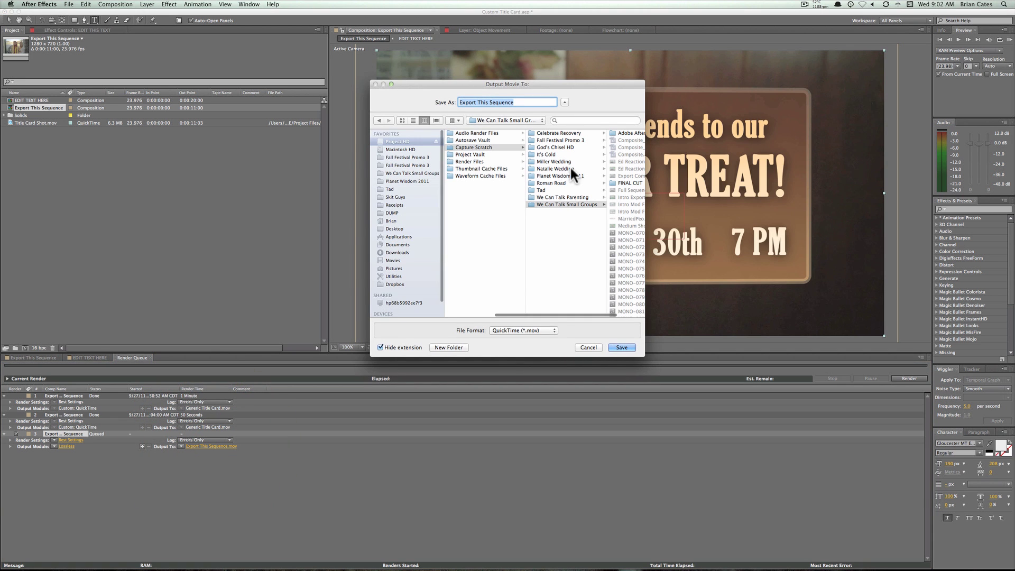
{"action": "left_click", "coordinate": [394, 228]}
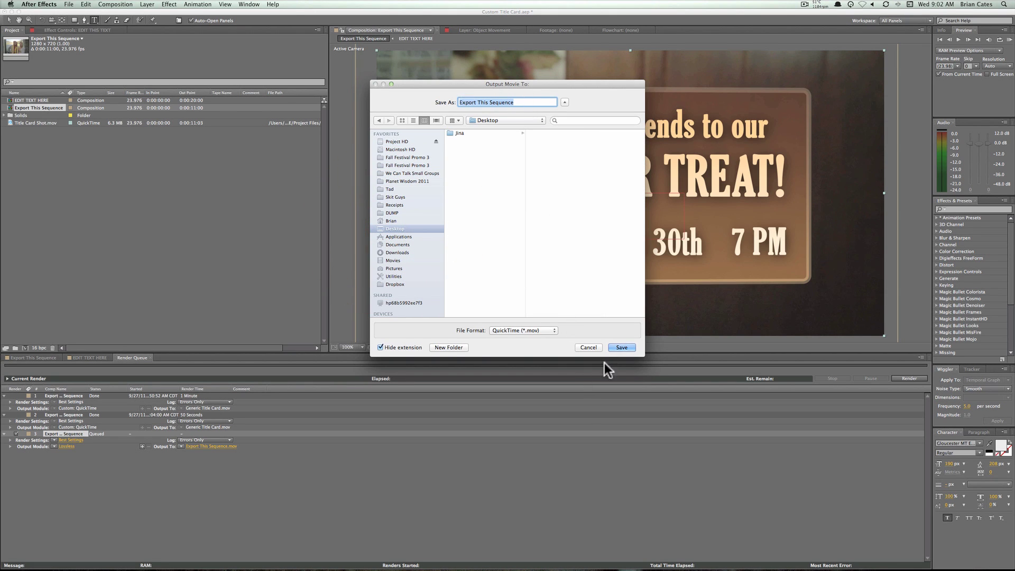
{"action": "left_click", "coordinate": [621, 347]}
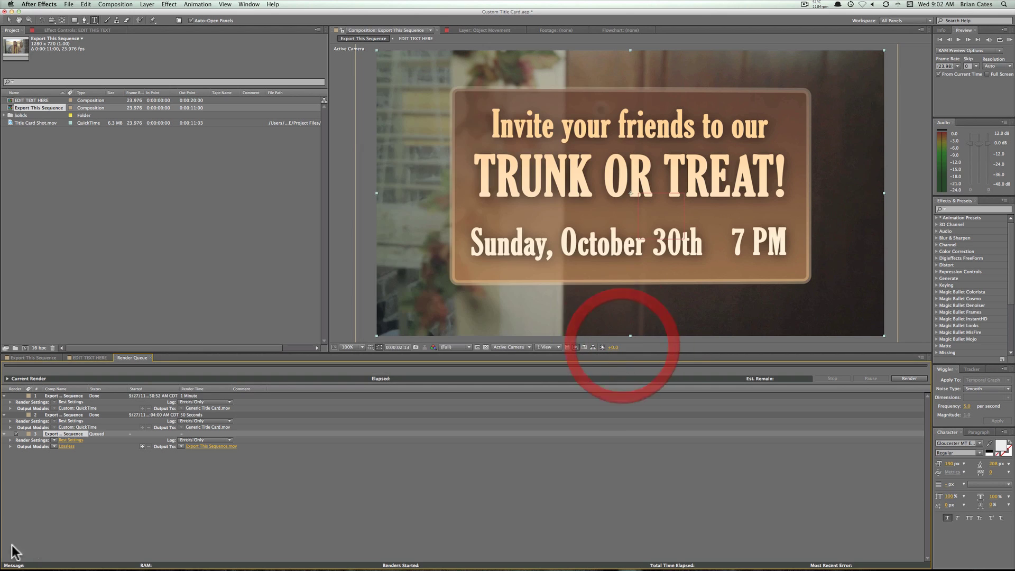
Set the output module's QuickTime video codec to Apple ProRes 422 (LT)
{"action": "left_click", "coordinate": [65, 446]}
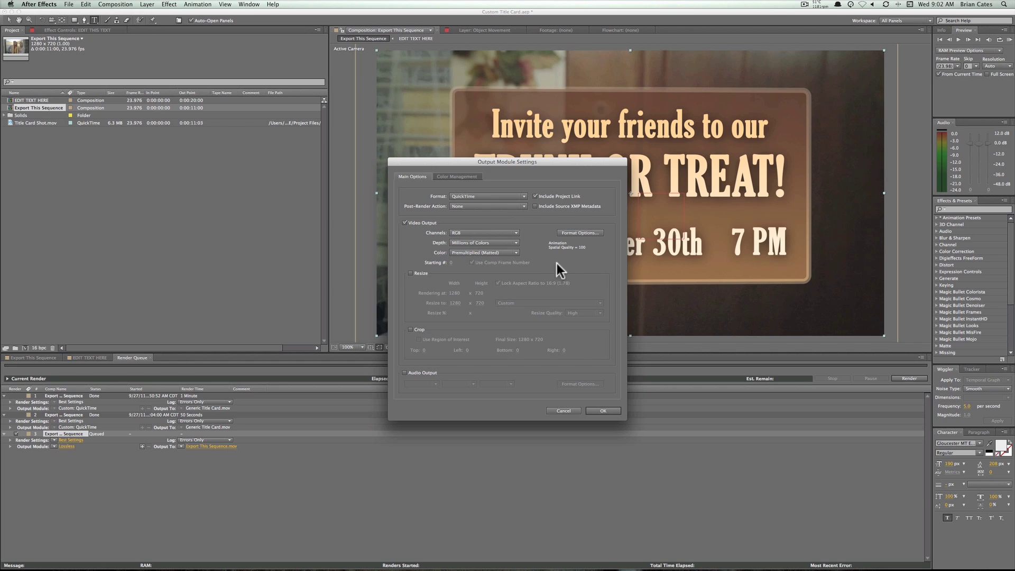
{"action": "left_click", "coordinate": [575, 234]}
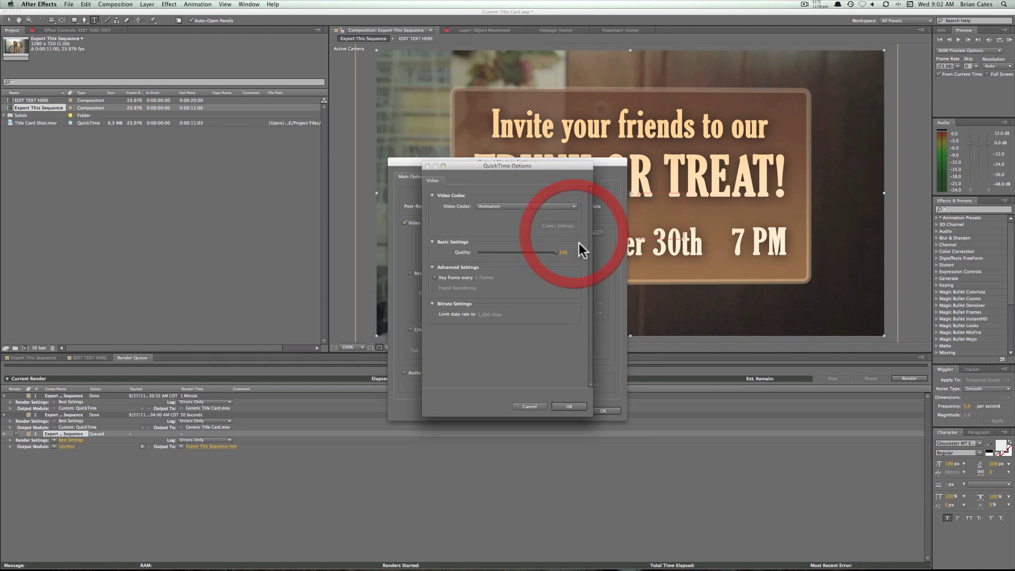
{"action": "left_click", "coordinate": [509, 207]}
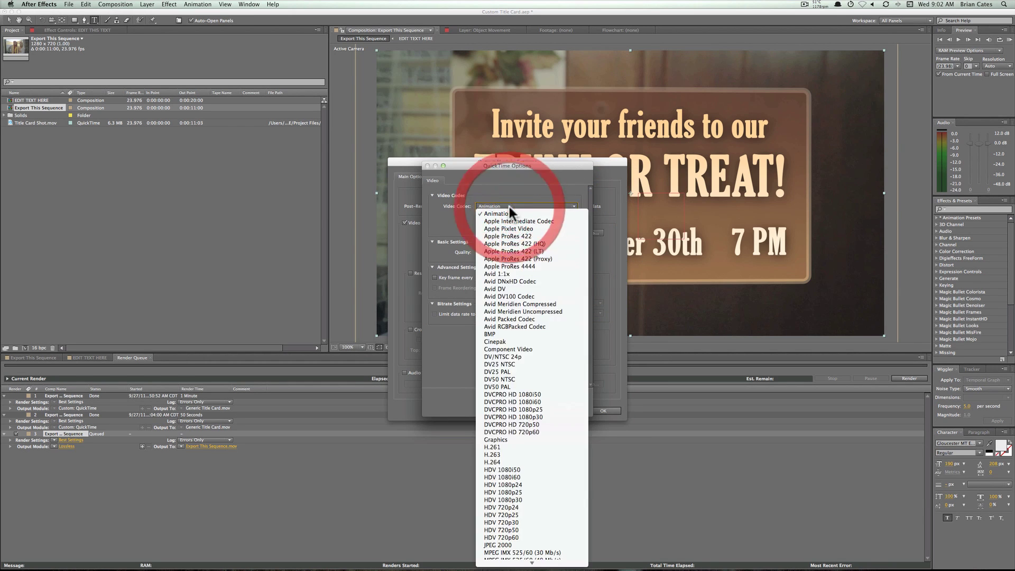
{"action": "left_click", "coordinate": [519, 252]}
{"action": "left_click", "coordinate": [602, 411]}
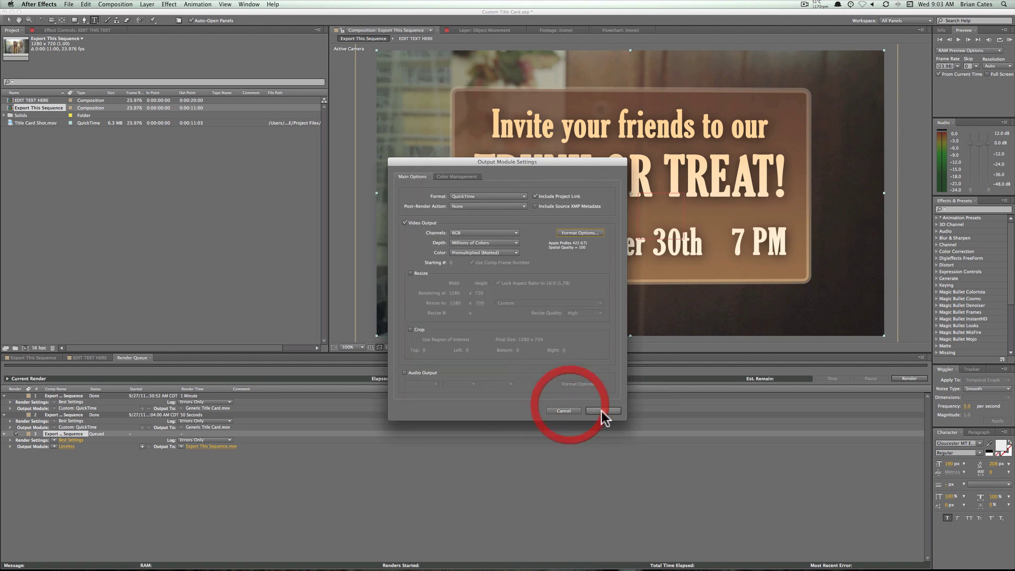
{"action": "left_click", "coordinate": [603, 410]}
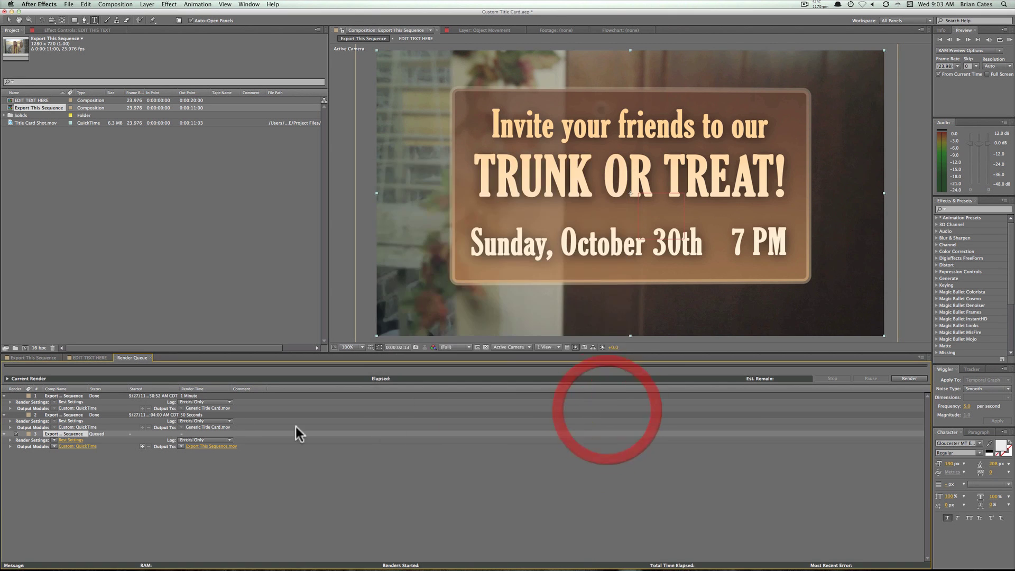
Render the queued Export This Sequence item until it reads Done
{"action": "left_click", "coordinate": [913, 377]}
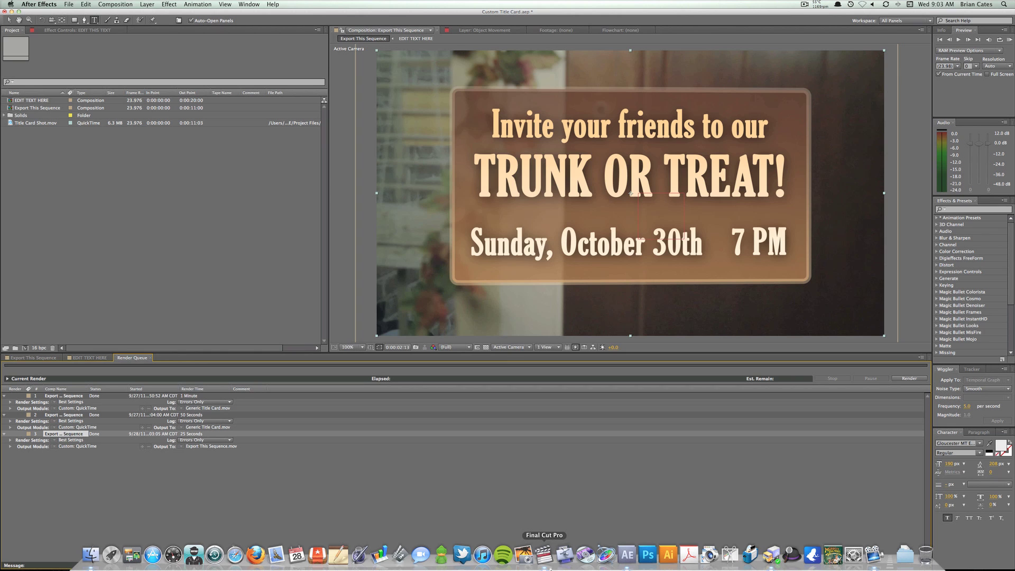
In Final Cut Pro, open the AE Compile sequence, zoom out, and scrub to the hot-dog shot
{"action": "left_click", "coordinate": [546, 559]}
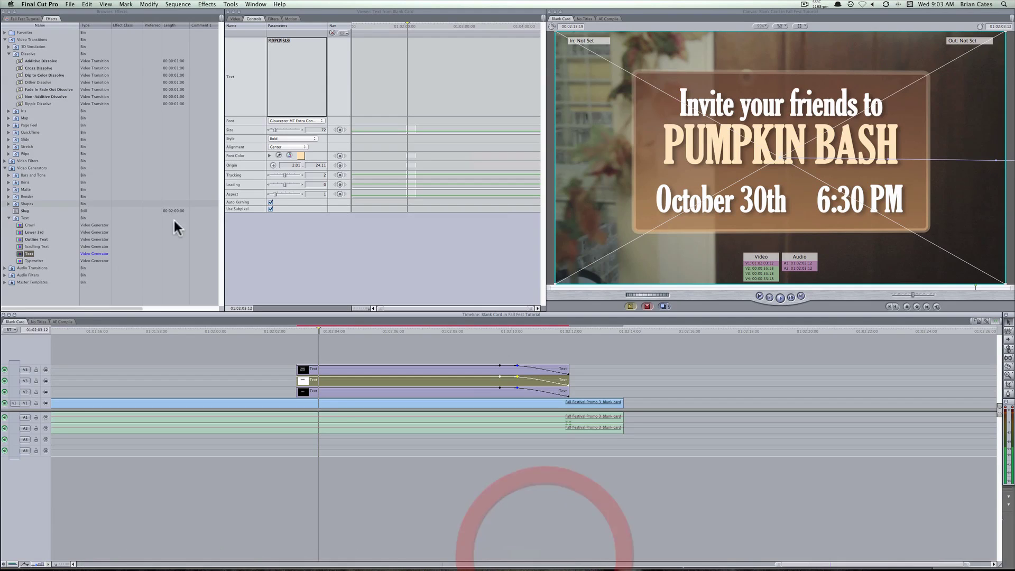
{"action": "left_click", "coordinate": [62, 321]}
{"action": "left_click", "coordinate": [30, 20]}
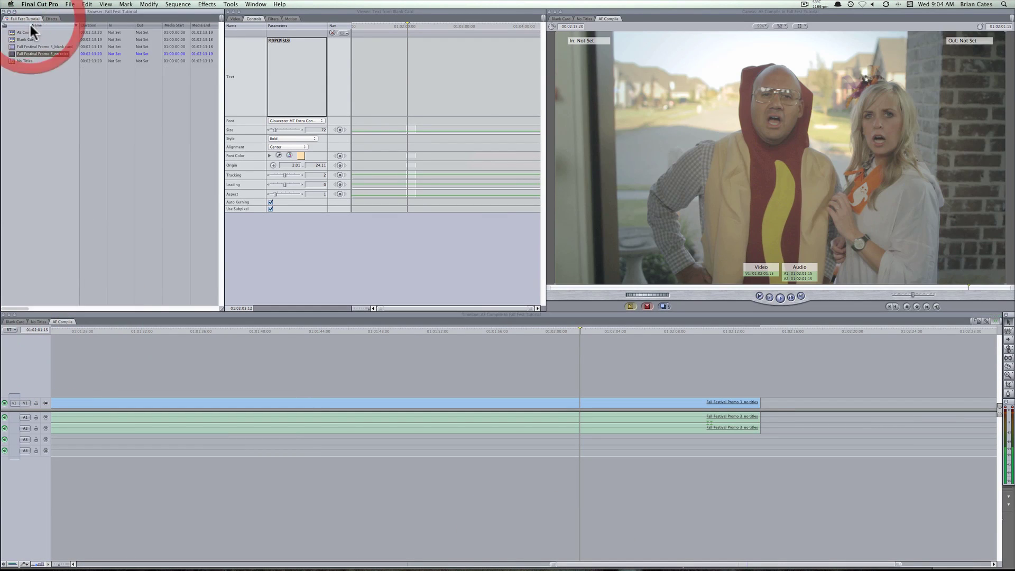
{"action": "left_click", "coordinate": [25, 33]}
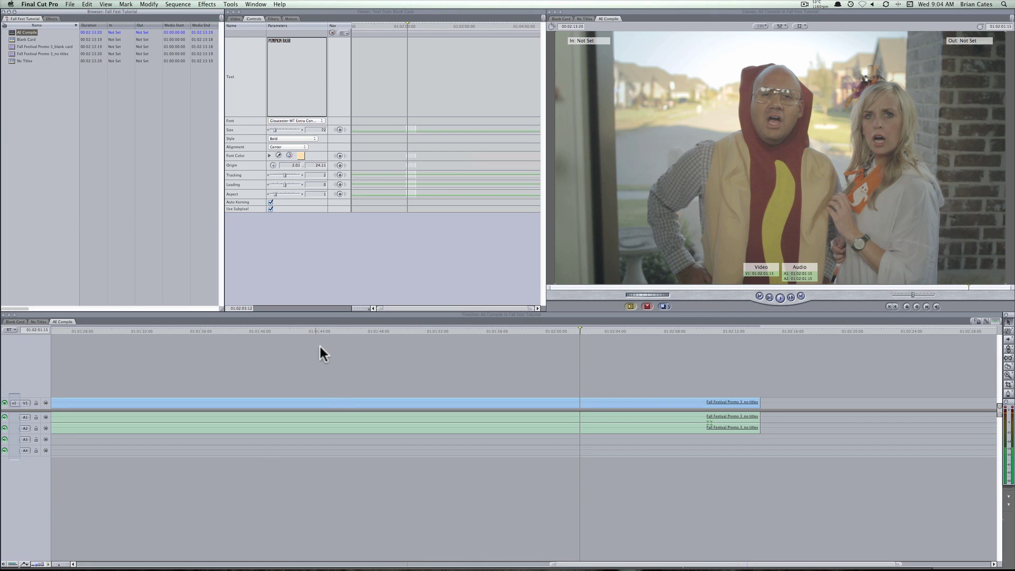
{"action": "left_click", "coordinate": [401, 315]}
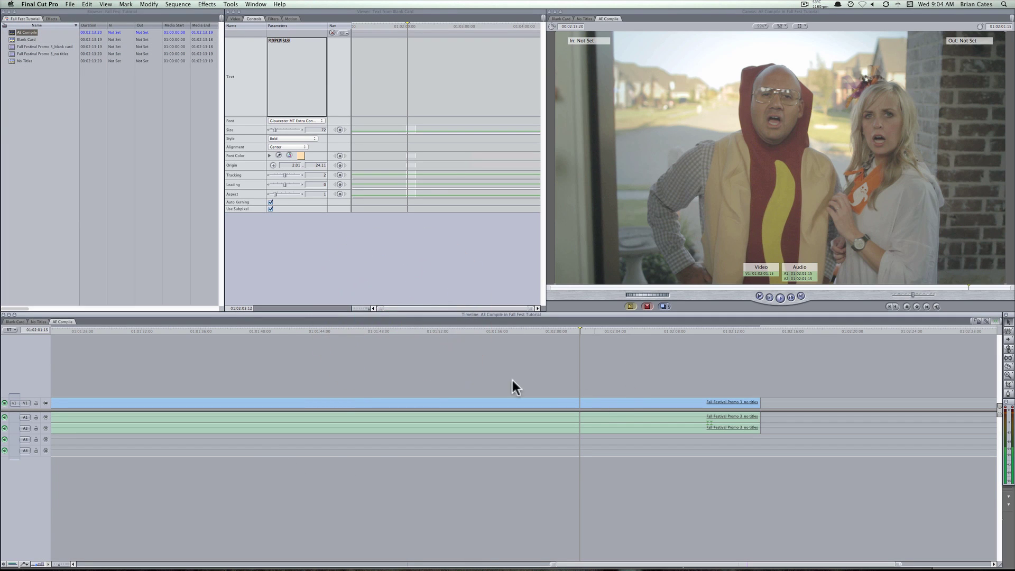
{"action": "scroll", "coordinate": [560, 385], "scroll_direction": "left", "scroll_amount": 5}
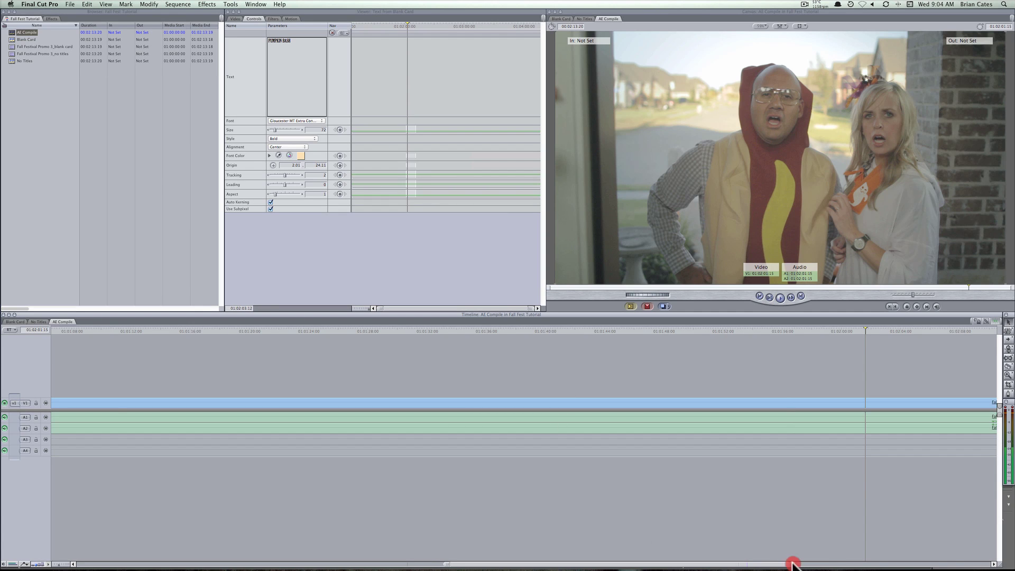
{"action": "left_click_drag", "start_coordinate": [793, 563], "coordinate": [951, 564]}
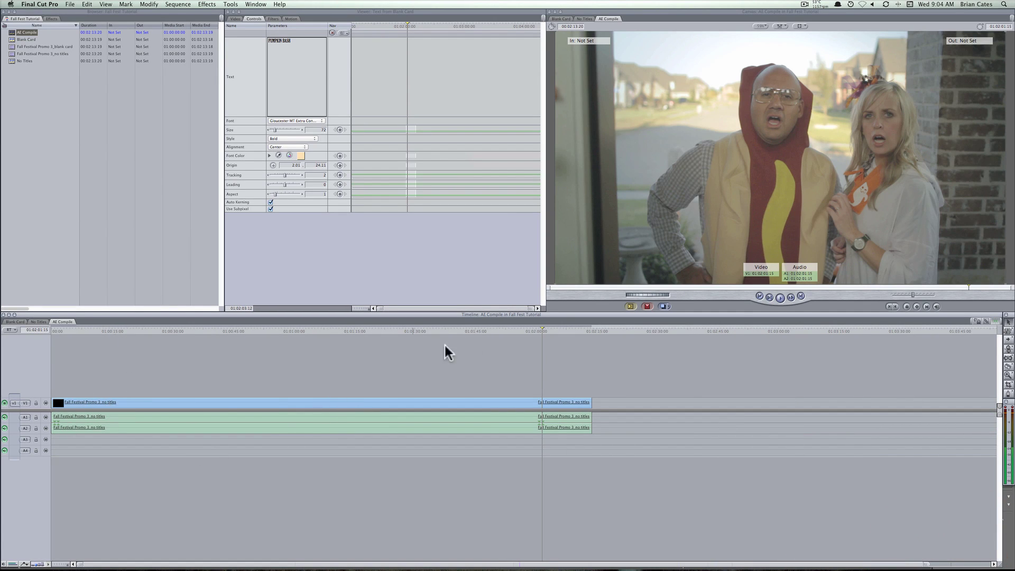
{"action": "mouse_move", "coordinate": [546, 330]}
{"action": "left_mouse_down"}
{"action": "mouse_move", "coordinate": [585, 331]}
{"action": "mouse_move", "coordinate": [481, 328]}
{"action": "mouse_move", "coordinate": [541, 330]}
{"action": "left_mouse_up"}
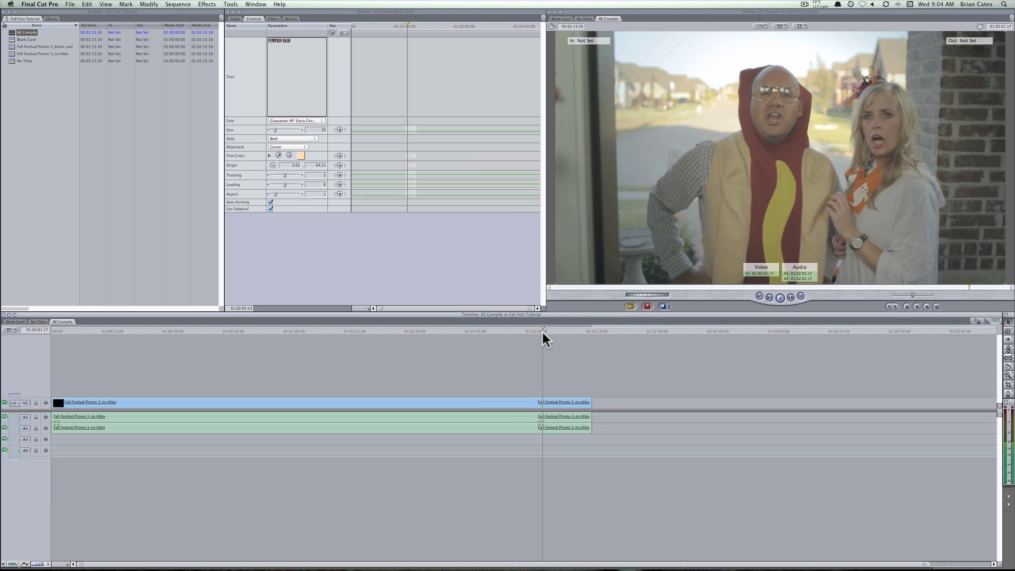
Blade the clip at the hot-dog shot's first frame and delete the video after the cut
{"action": "key", "text": "Left"}
{"action": "key", "text": "Left"}
{"action": "key", "text": "Right"}
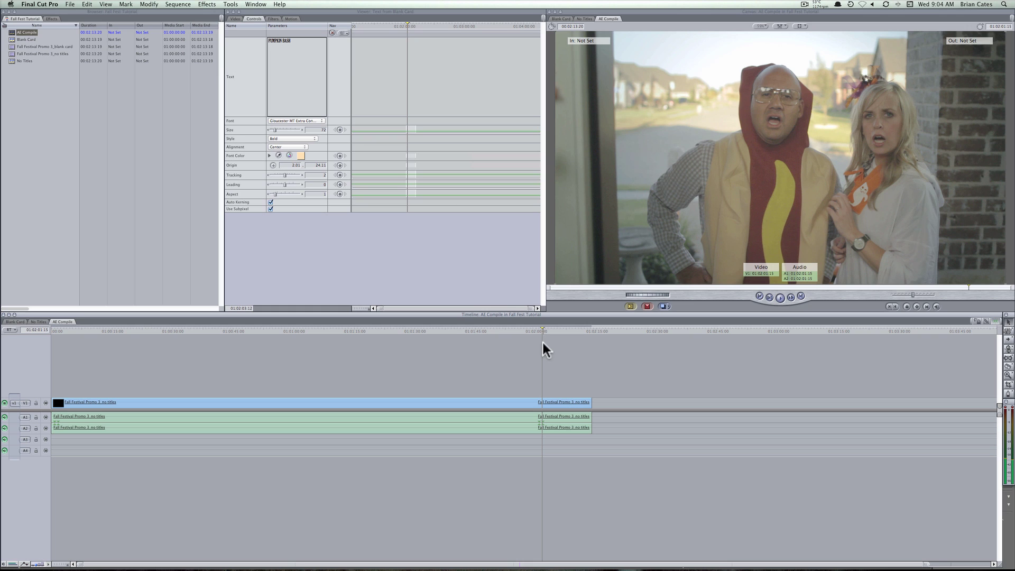
{"action": "key", "text": "b"}
{"action": "left_click", "coordinate": [542, 403]}
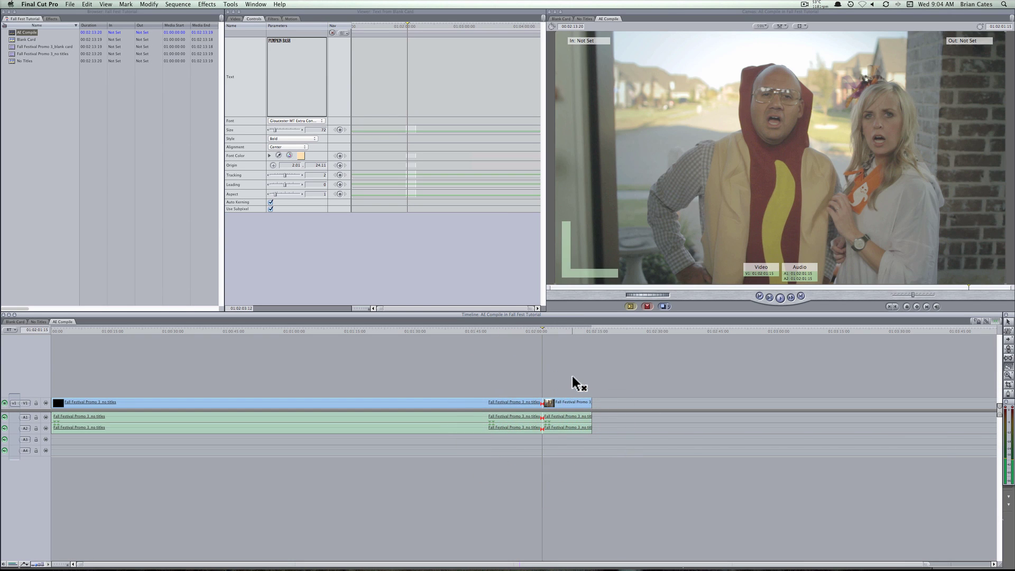
{"action": "key", "text": "a"}
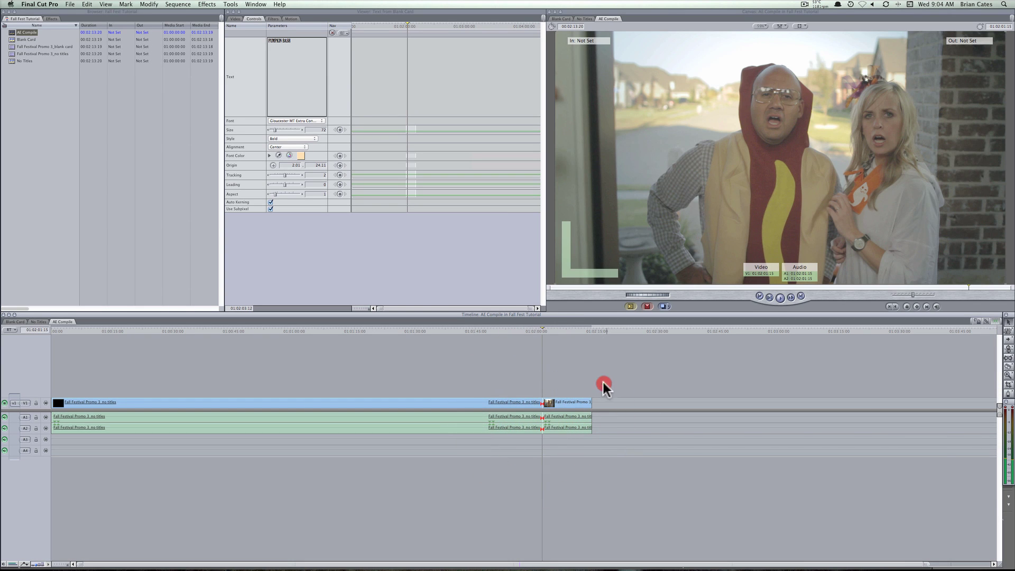
{"action": "left_click", "coordinate": [575, 402]}
{"action": "key", "text": "Delete"}
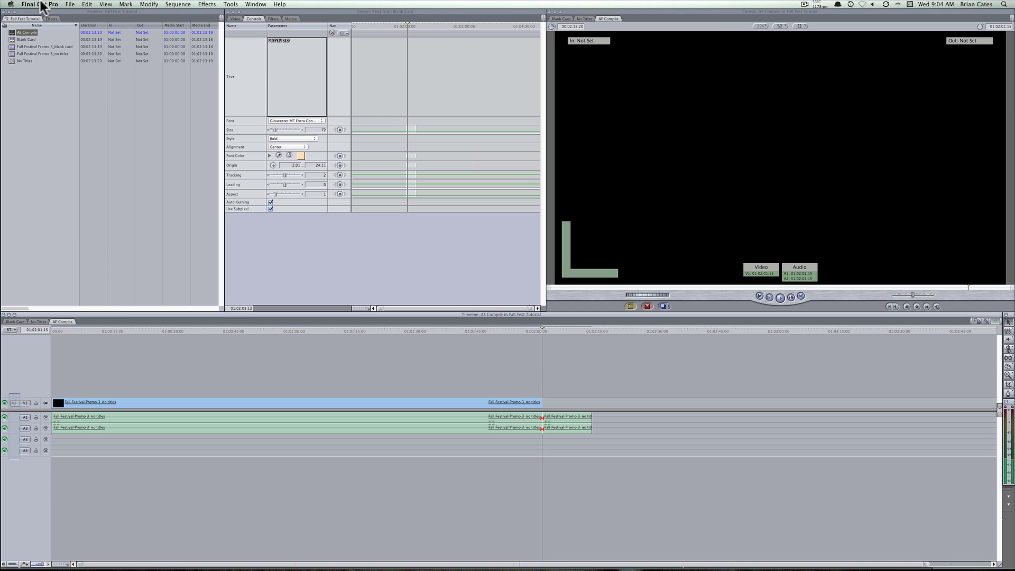
Import Export This Sequence.mov from the Desktop and place it on V1 at the cut
{"action": "left_click", "coordinate": [69, 4]}
{"action": "mouse_move", "coordinate": [103, 121]}
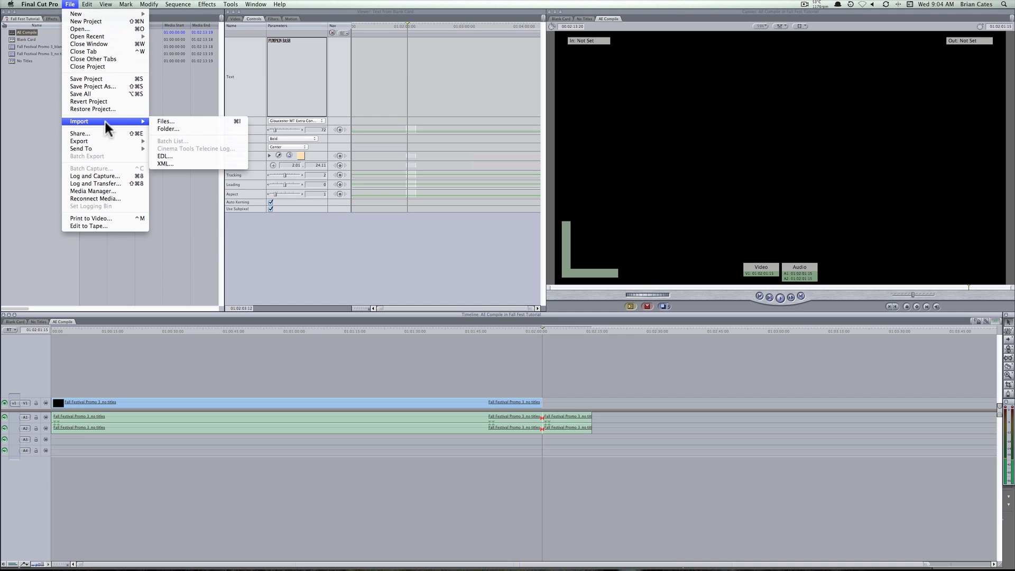
{"action": "left_click", "coordinate": [176, 120]}
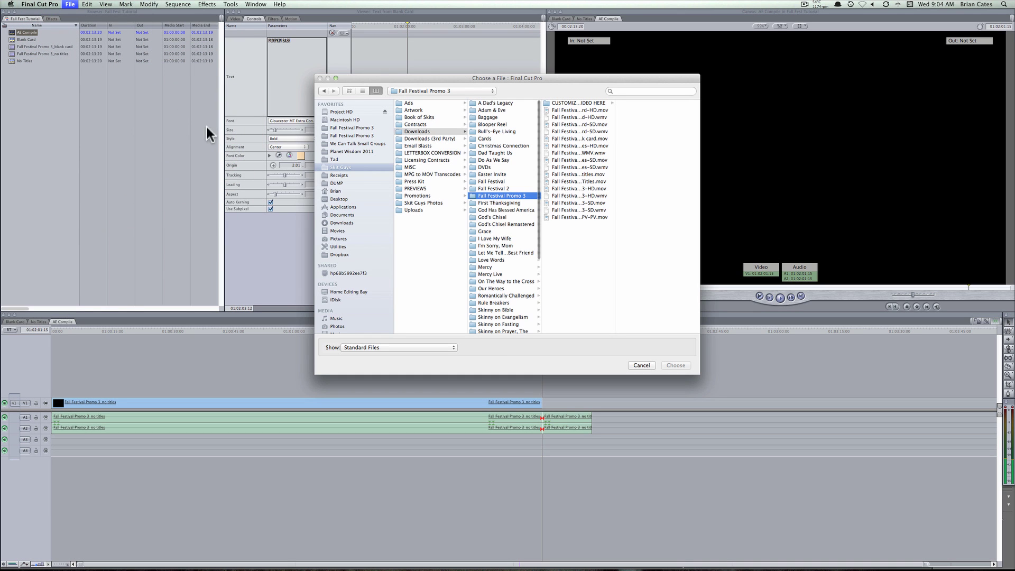
{"action": "left_click", "coordinate": [341, 198]}
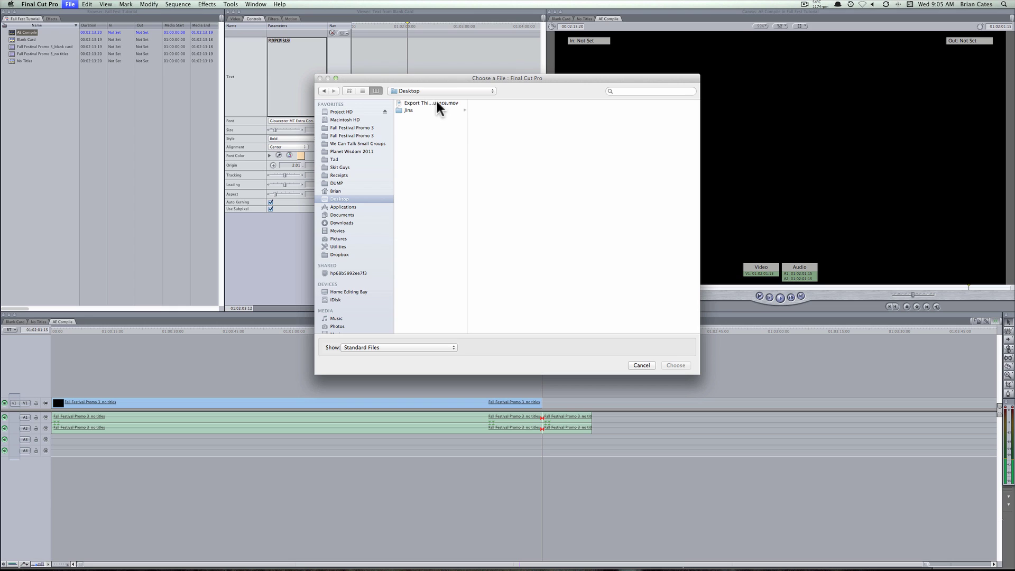
{"action": "left_click", "coordinate": [436, 102]}
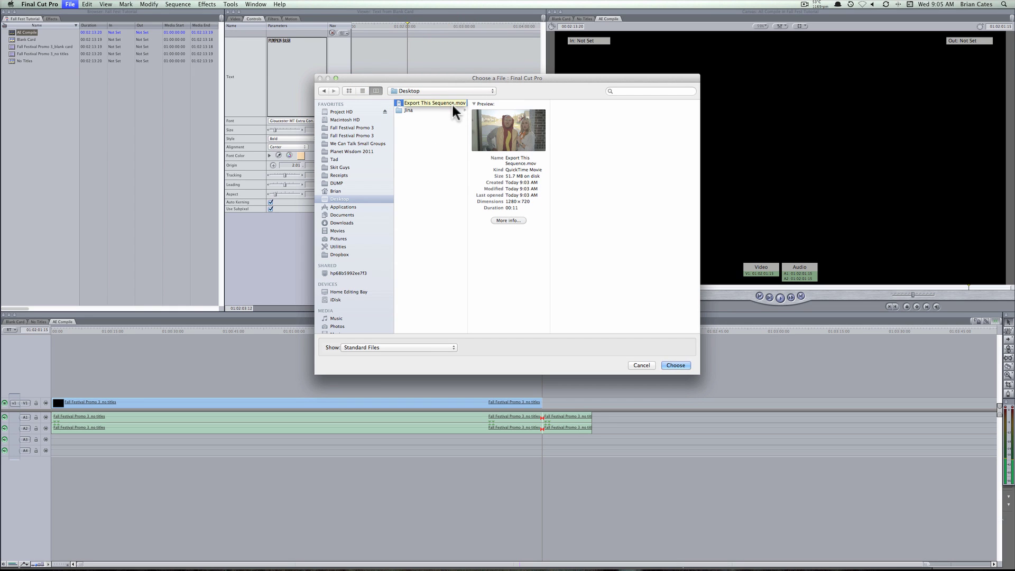
{"action": "double_click", "coordinate": [451, 103]}
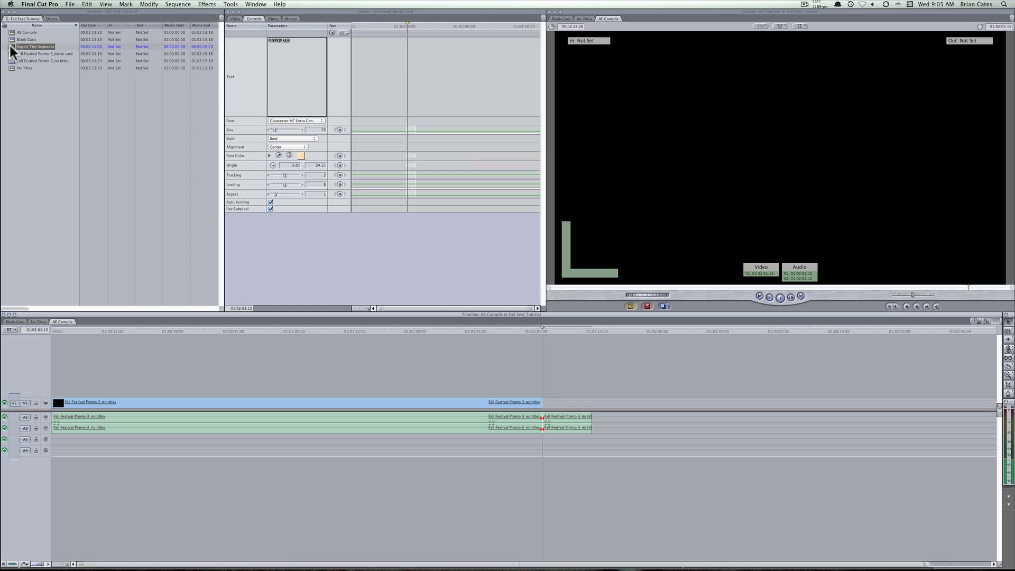
{"action": "left_click_drag", "start_coordinate": [12, 47], "coordinate": [546, 403]}
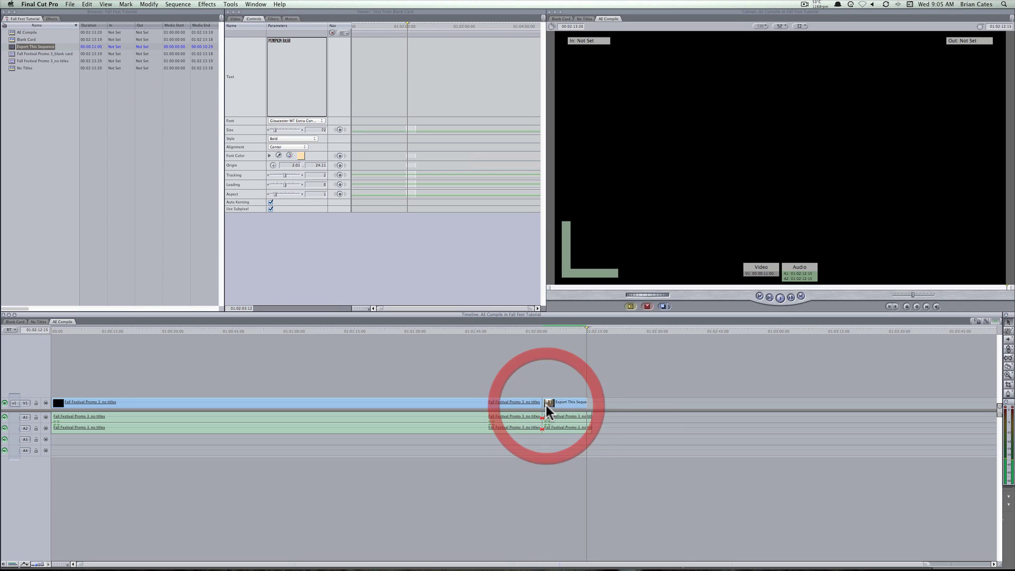
Play the TRUNK OR TREAT! title card in the AE Compile sequence, then show the clips' opacity and volume lines
{"action": "left_click", "coordinate": [538, 329]}
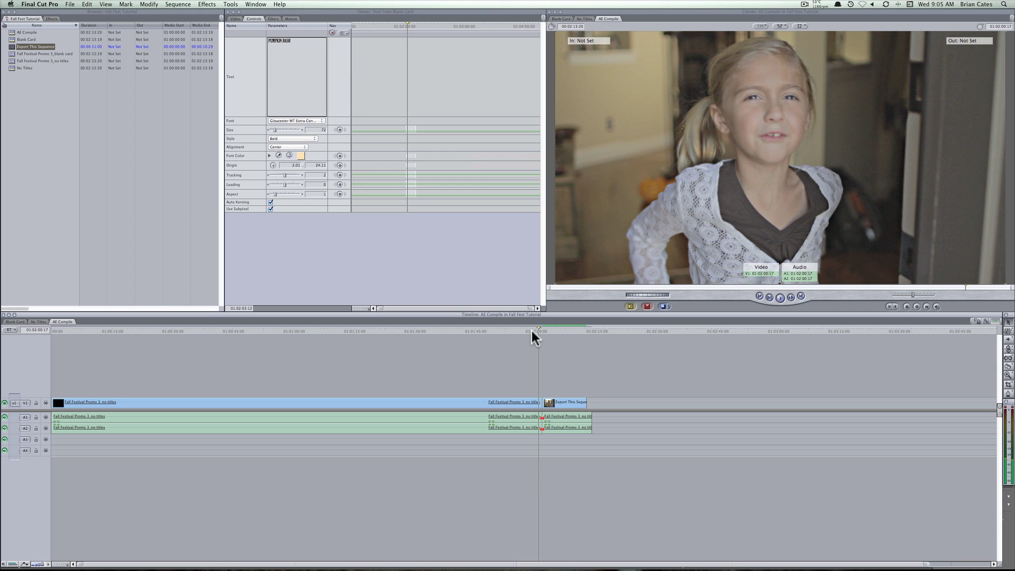
{"action": "key", "text": "space"}
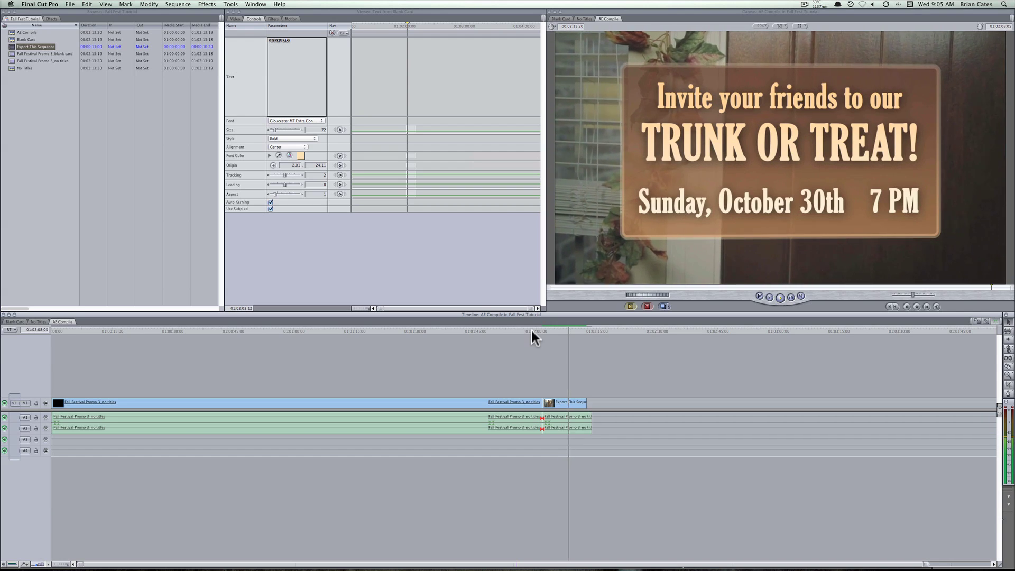
{"action": "key", "text": "space"}
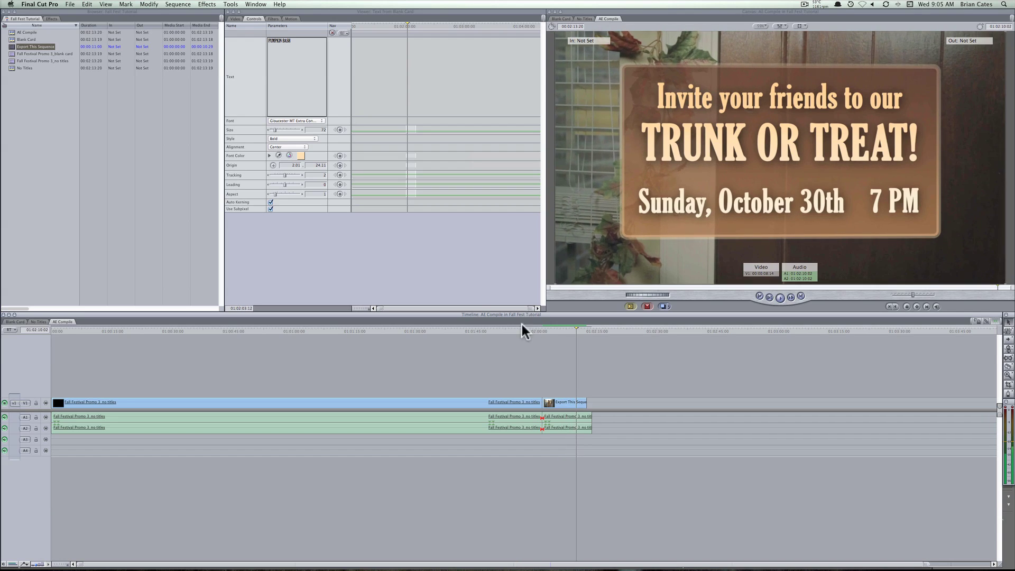
{"action": "left_click", "coordinate": [24, 564]}
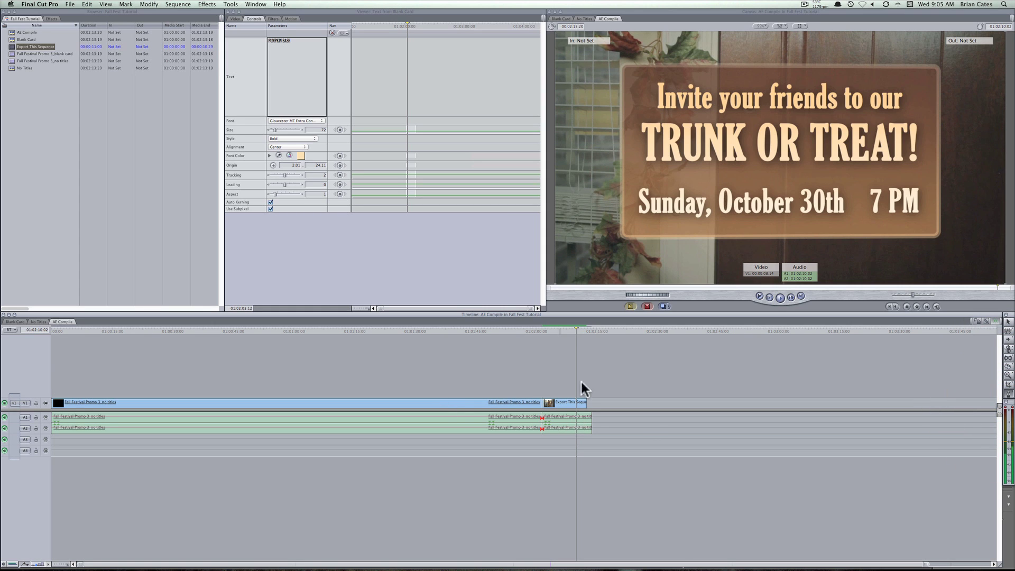
Add two opacity keyframes at the title card's end, lower the last one to fade out, and replay to check
{"action": "left_click", "coordinate": [576, 400]}
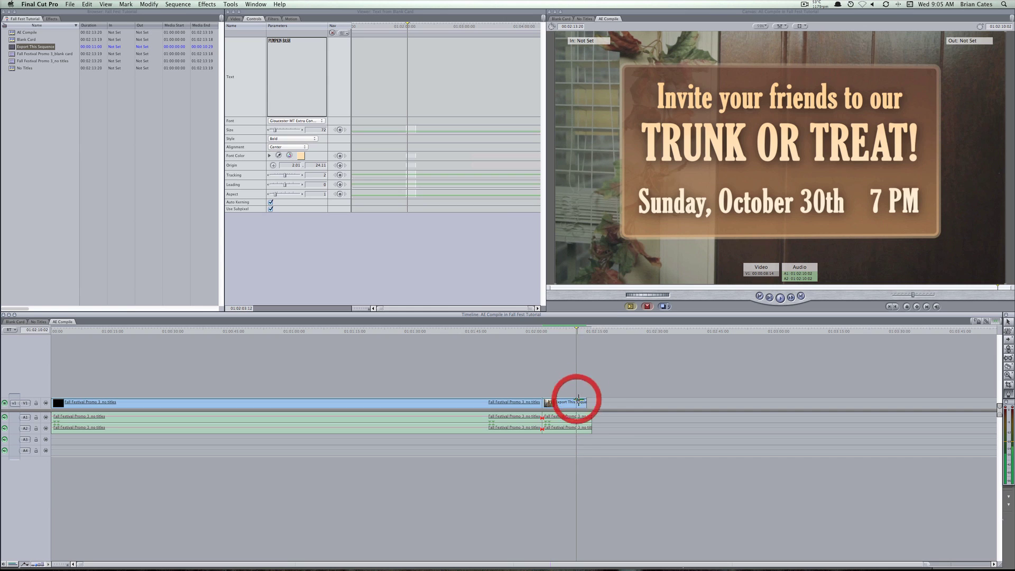
{"action": "left_click", "coordinate": [585, 401]}
{"action": "left_click_drag", "start_coordinate": [585, 401], "coordinate": [585, 407]}
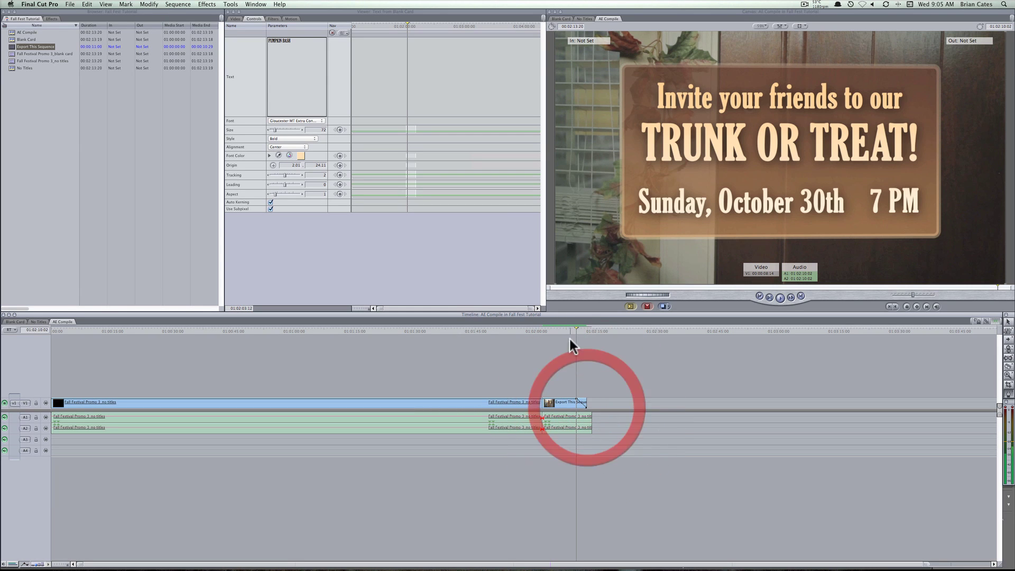
{"action": "left_click", "coordinate": [568, 327]}
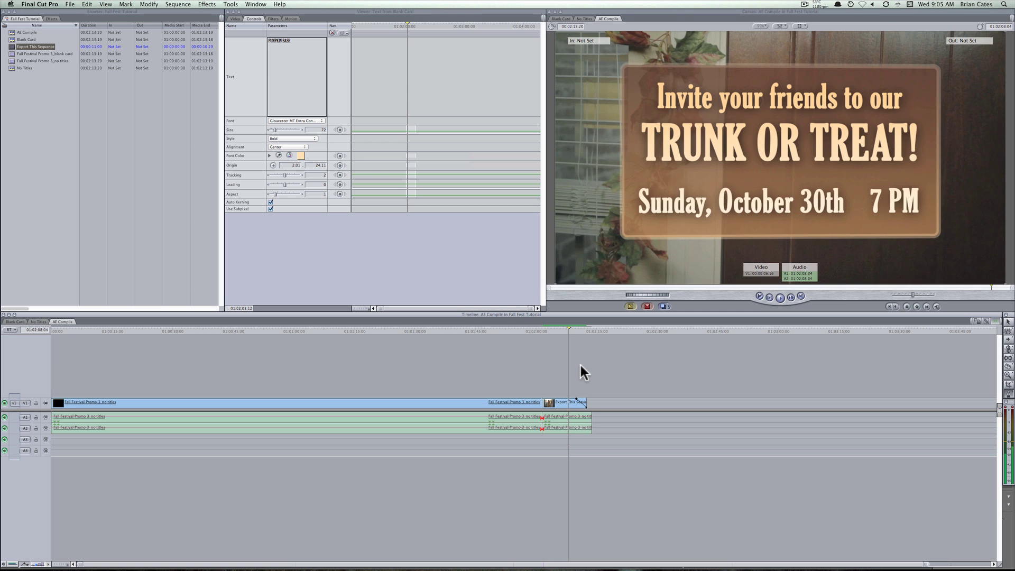
{"action": "key", "text": "space"}
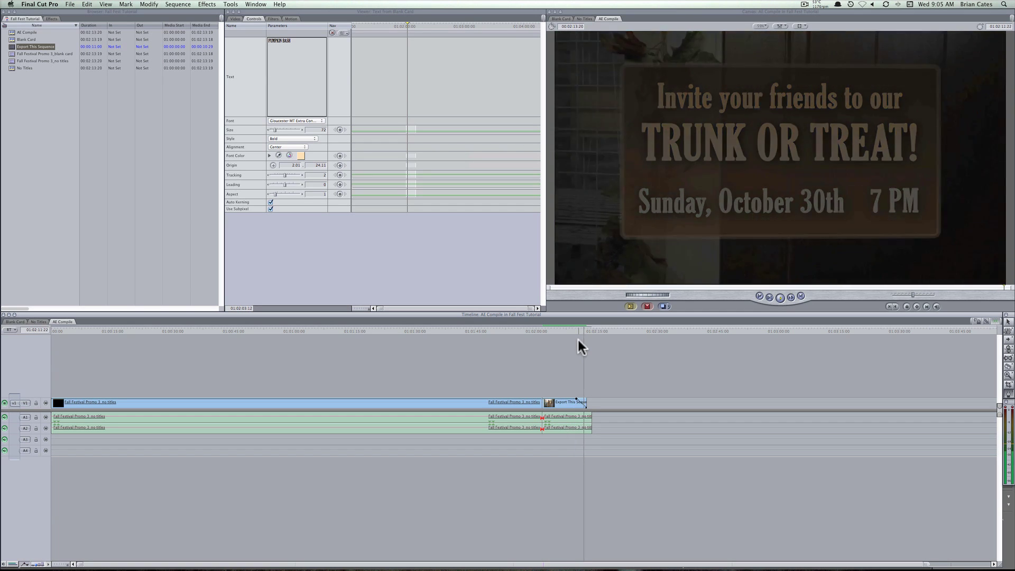
{"action": "key", "text": "space"}
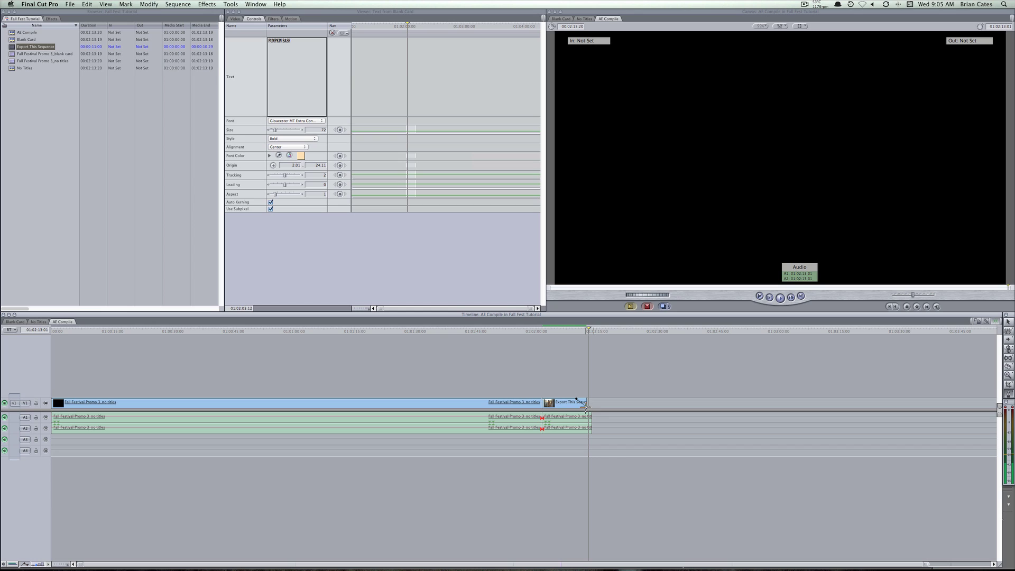